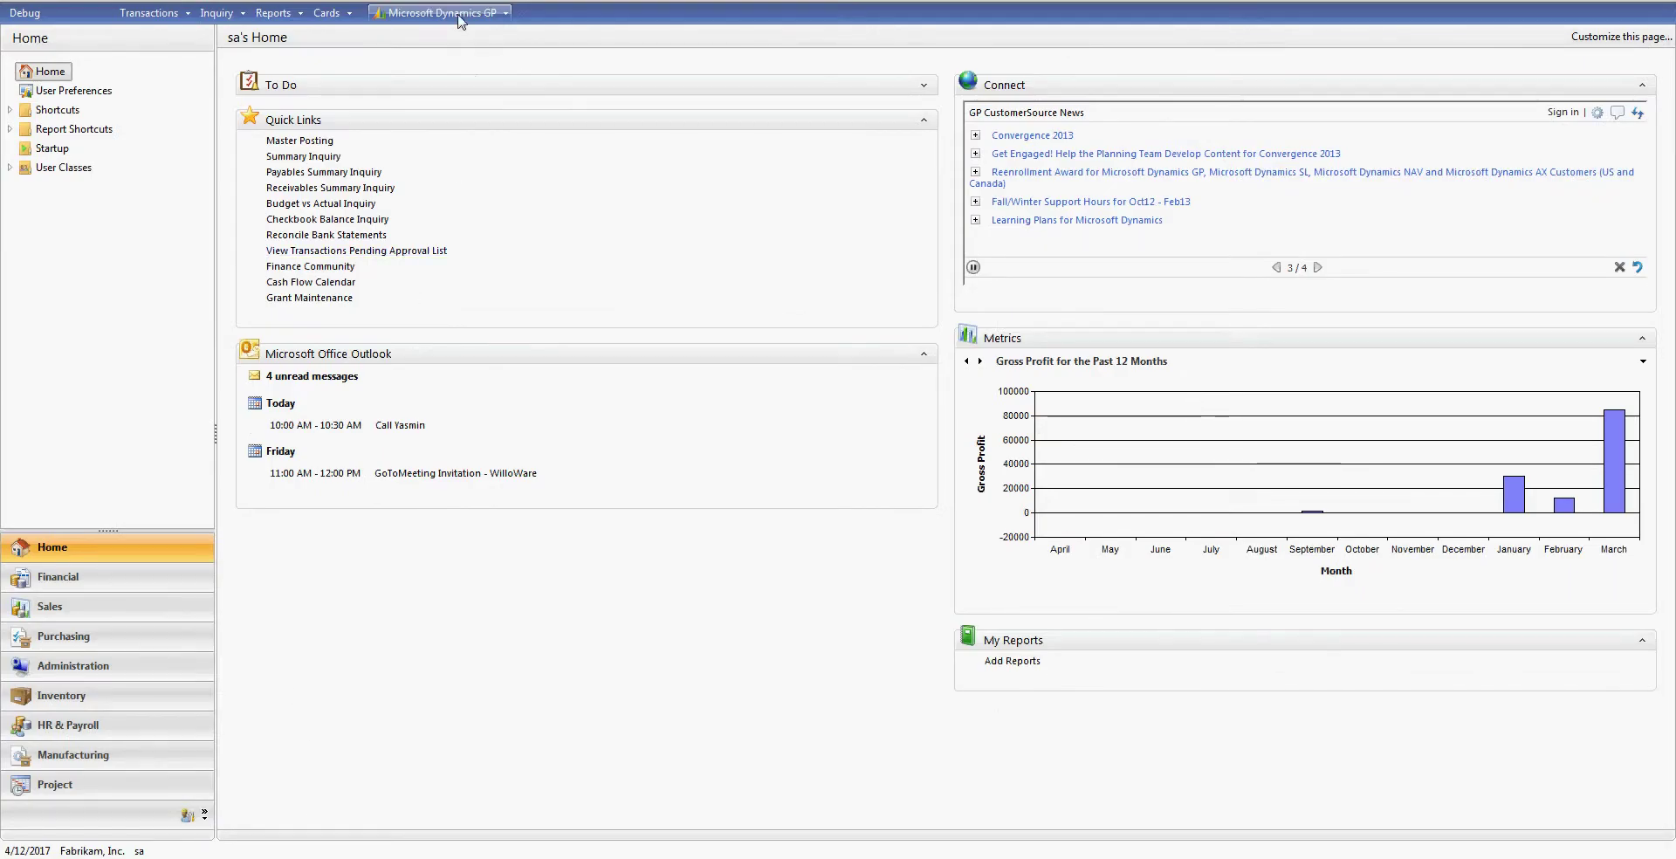
Step: Enable PO Revision Levels in MFG PowerPack Setup and apply the change
{"action": "left_click", "coordinate": [459, 16]}
{"action": "mouse_move", "coordinate": [475, 98]}
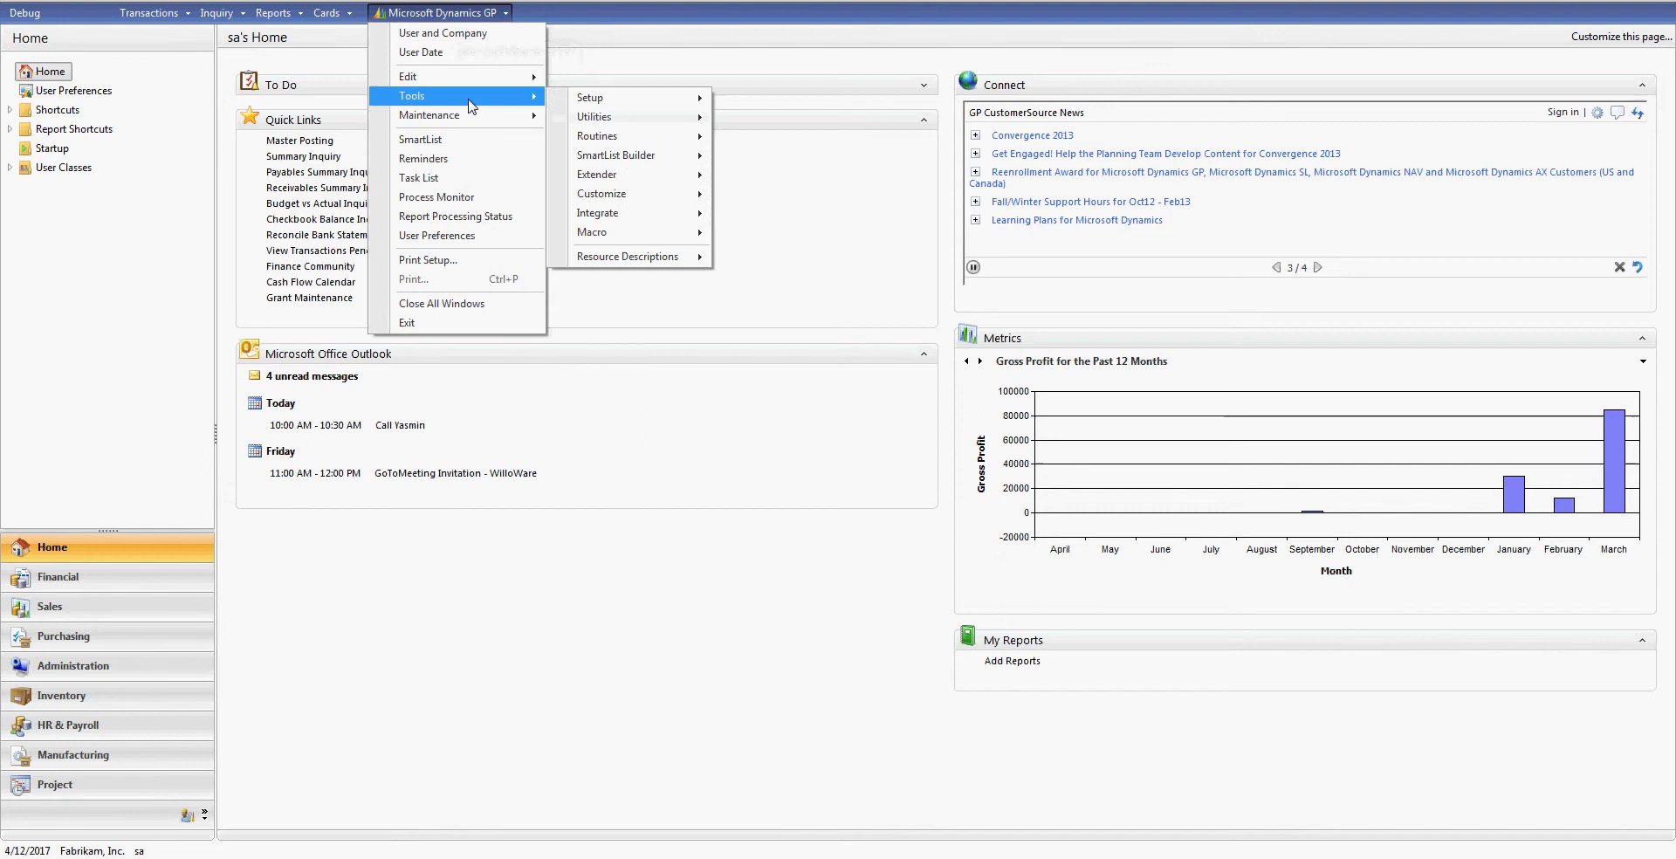
{"action": "mouse_move", "coordinate": [609, 103]}
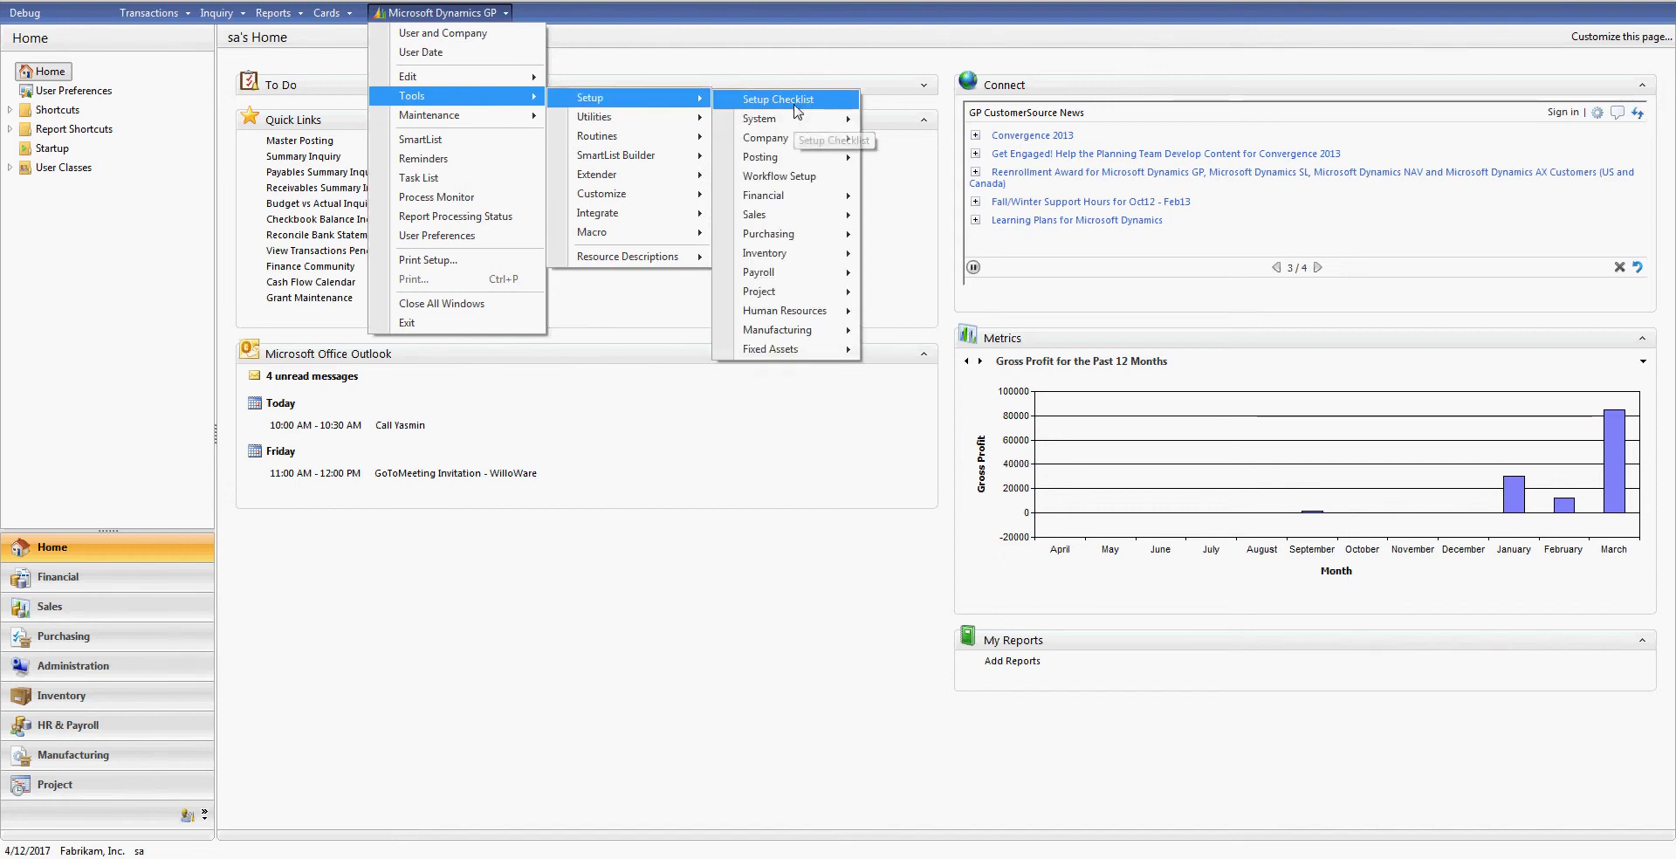
{"action": "mouse_move", "coordinate": [801, 332]}
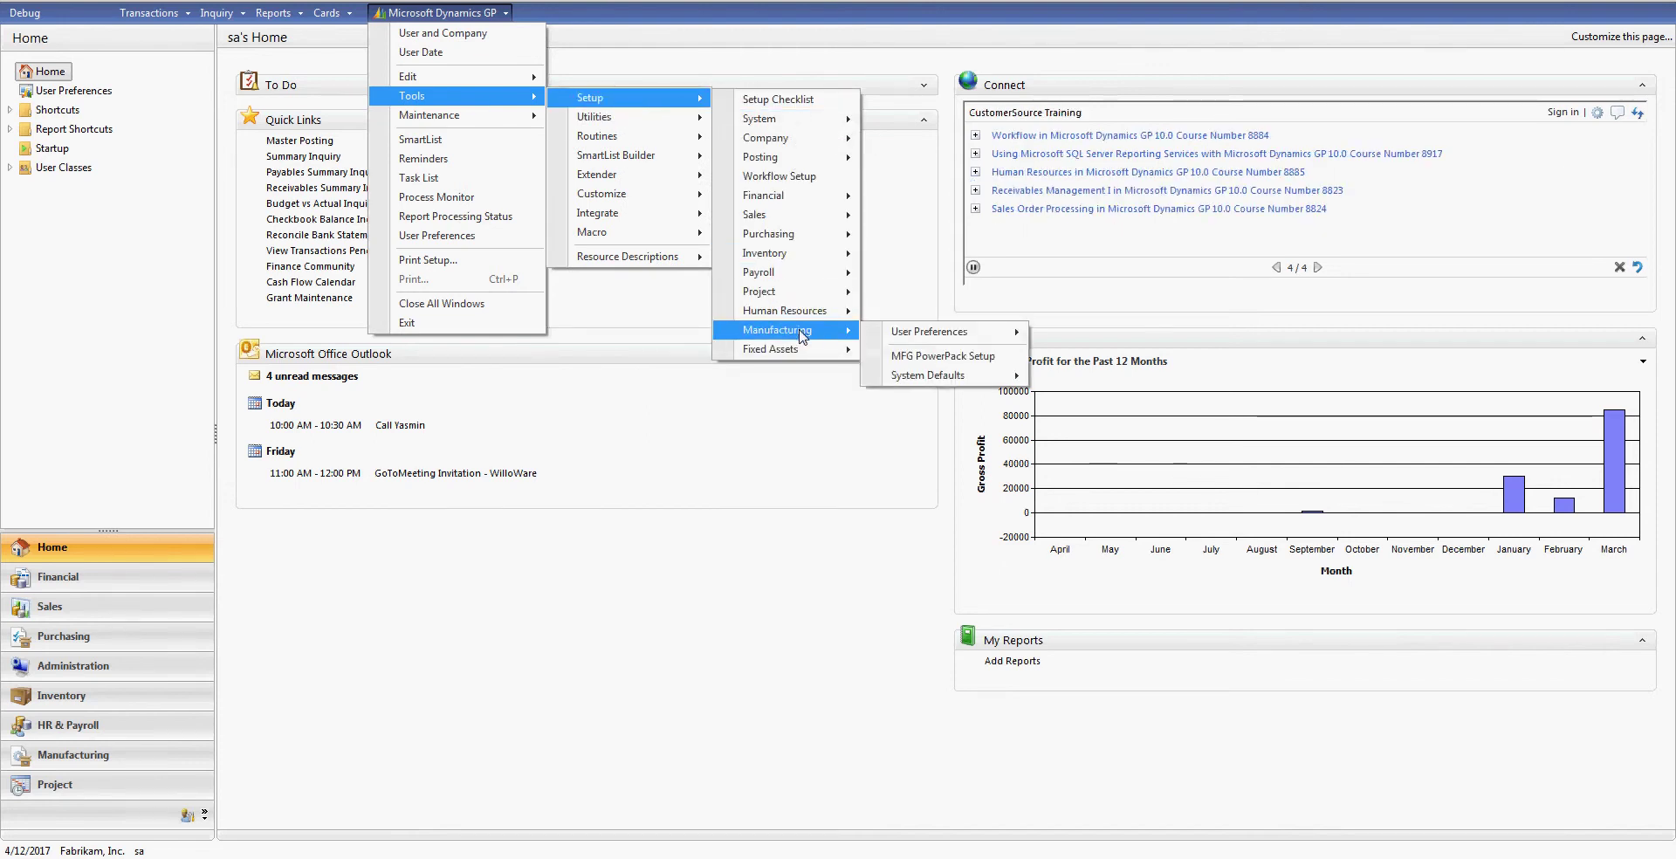
{"action": "left_click", "coordinate": [910, 357]}
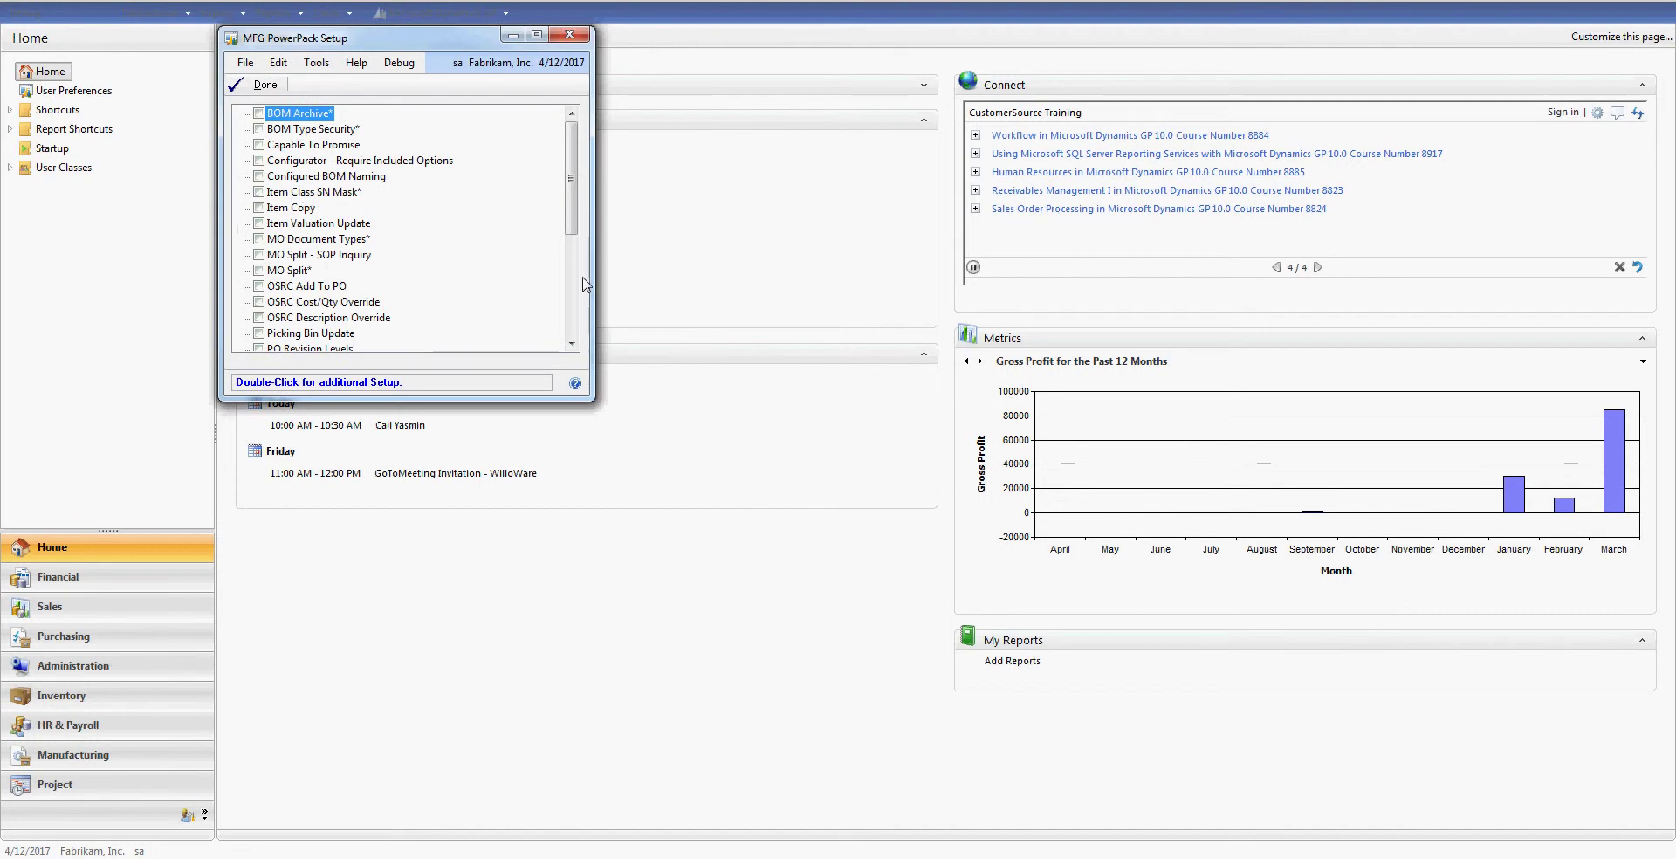
{"action": "left_click_drag", "start_coordinate": [571, 221], "coordinate": [571, 252]}
{"action": "left_click", "coordinate": [258, 288]}
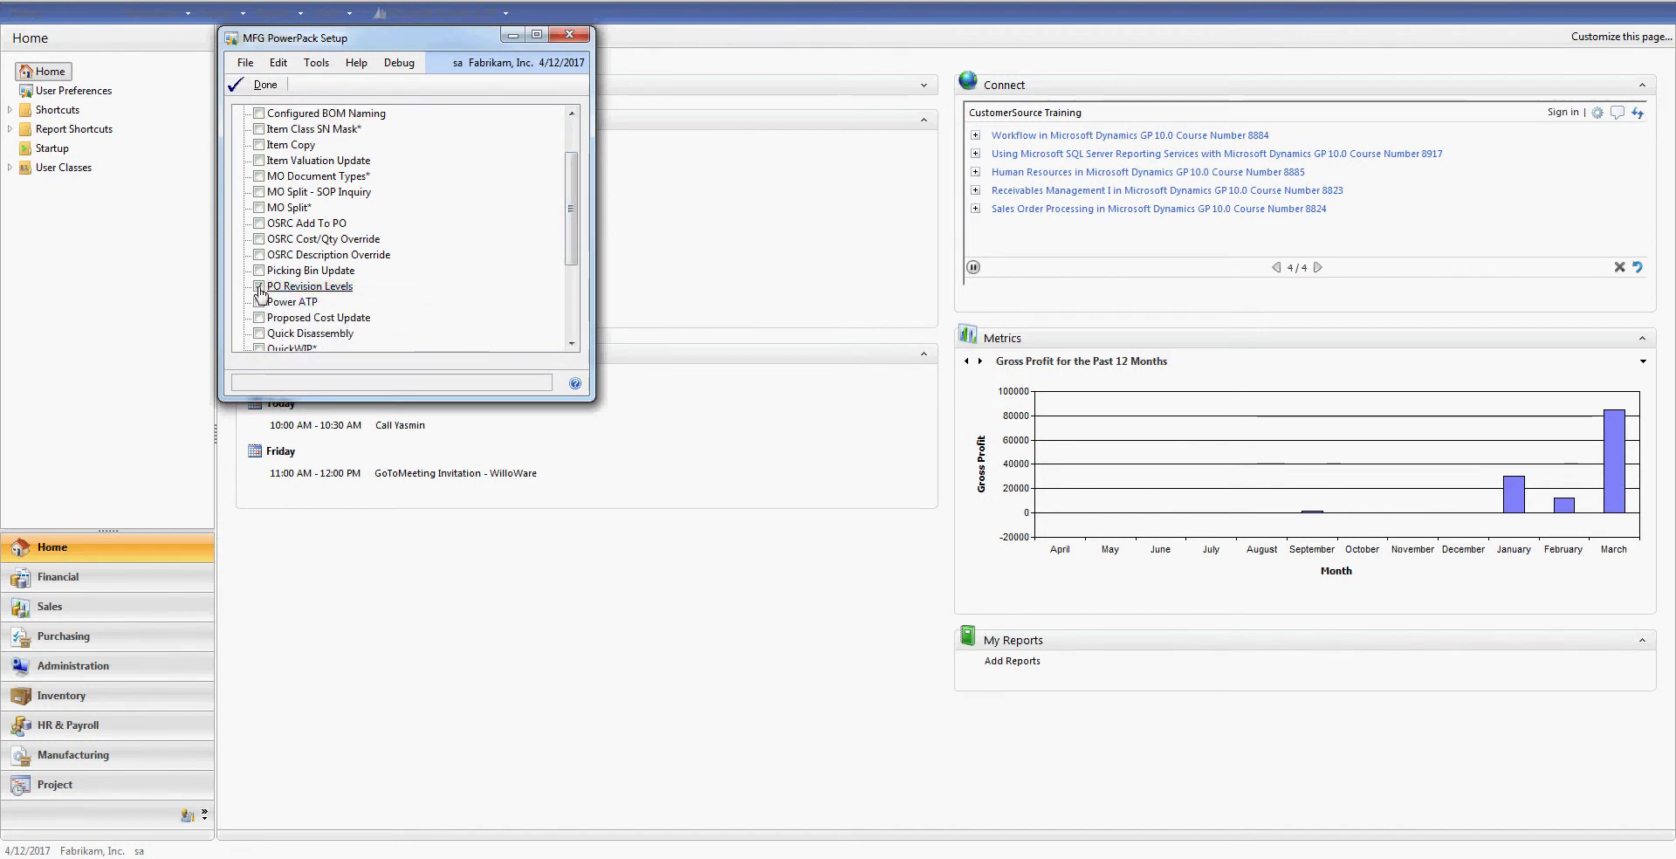
{"action": "left_click", "coordinate": [265, 85]}
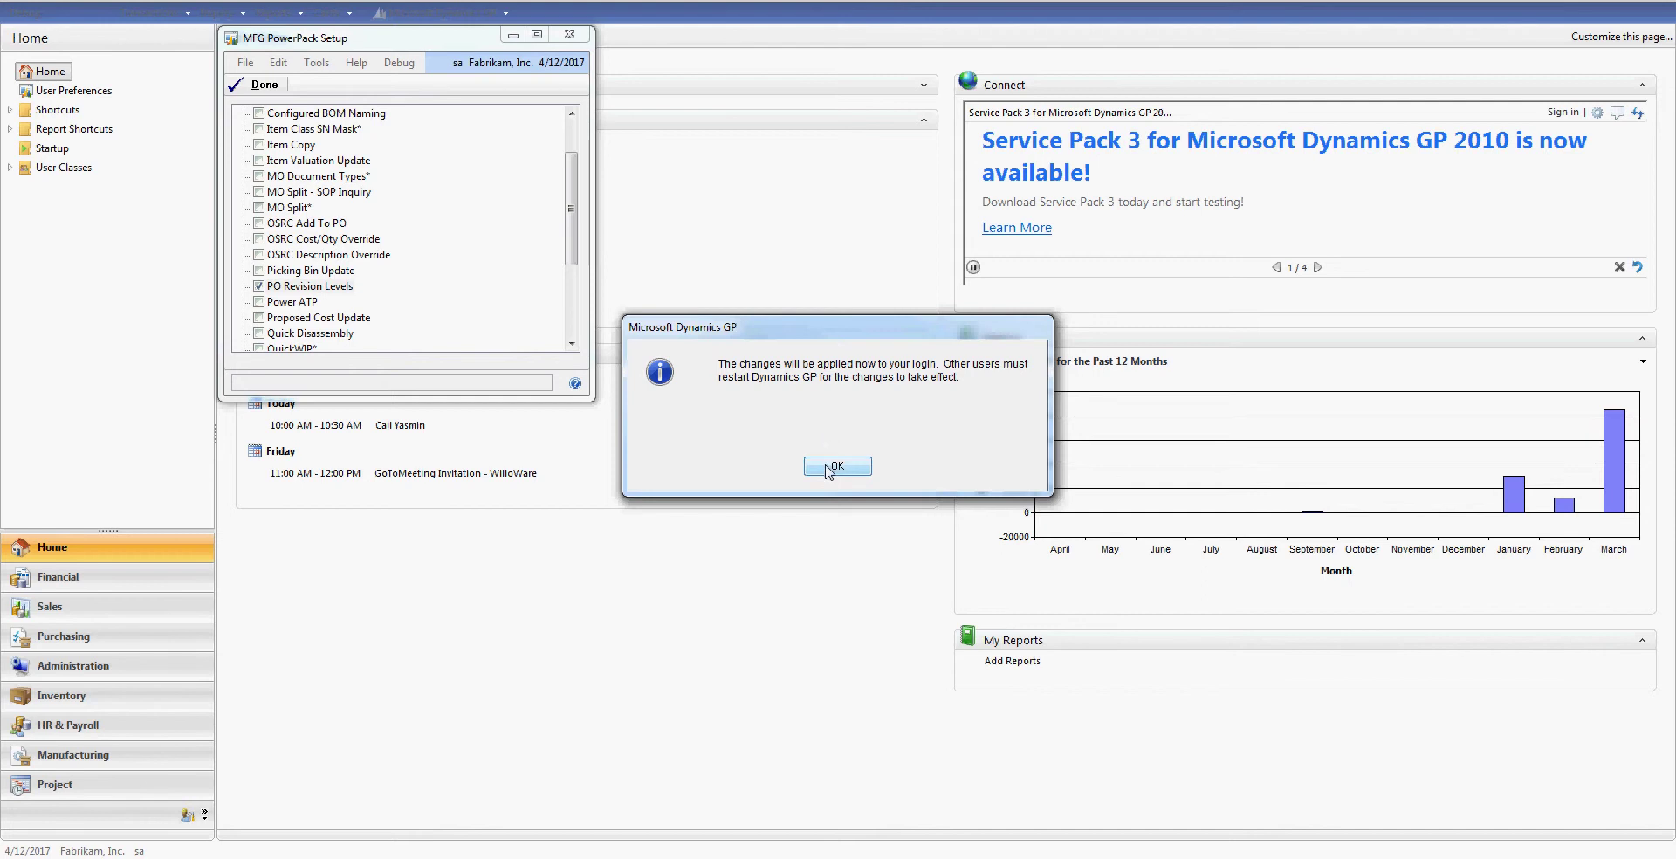
Step: Acknowledge the changes-applied notice so the PowerPack Setup window closes
{"action": "left_click", "coordinate": [829, 467]}
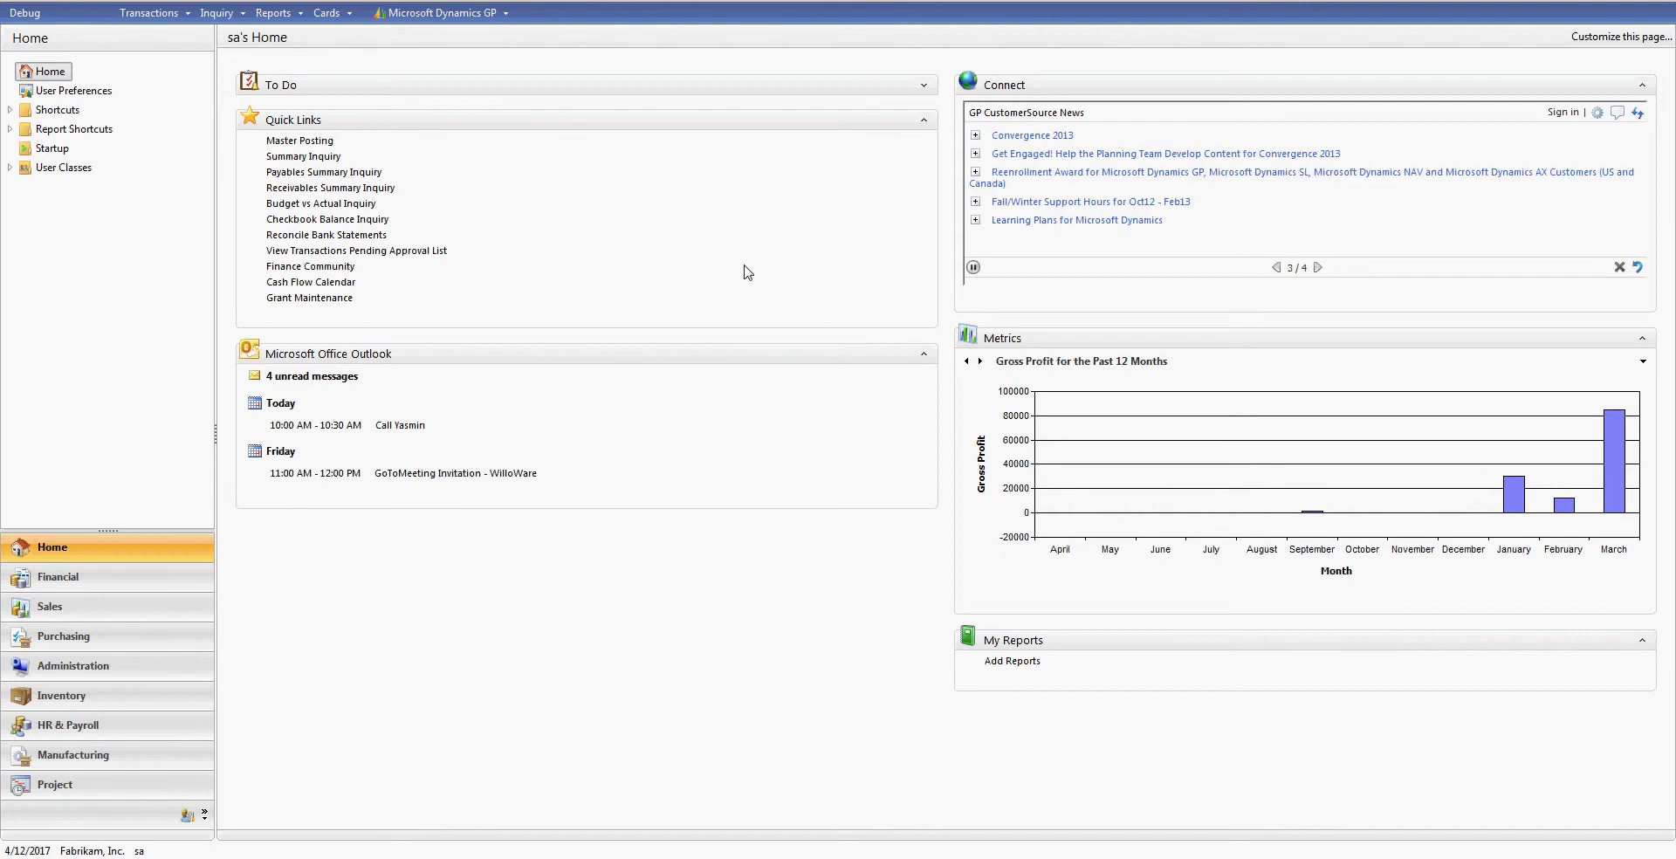
{"action": "left_click", "coordinate": [329, 15]}
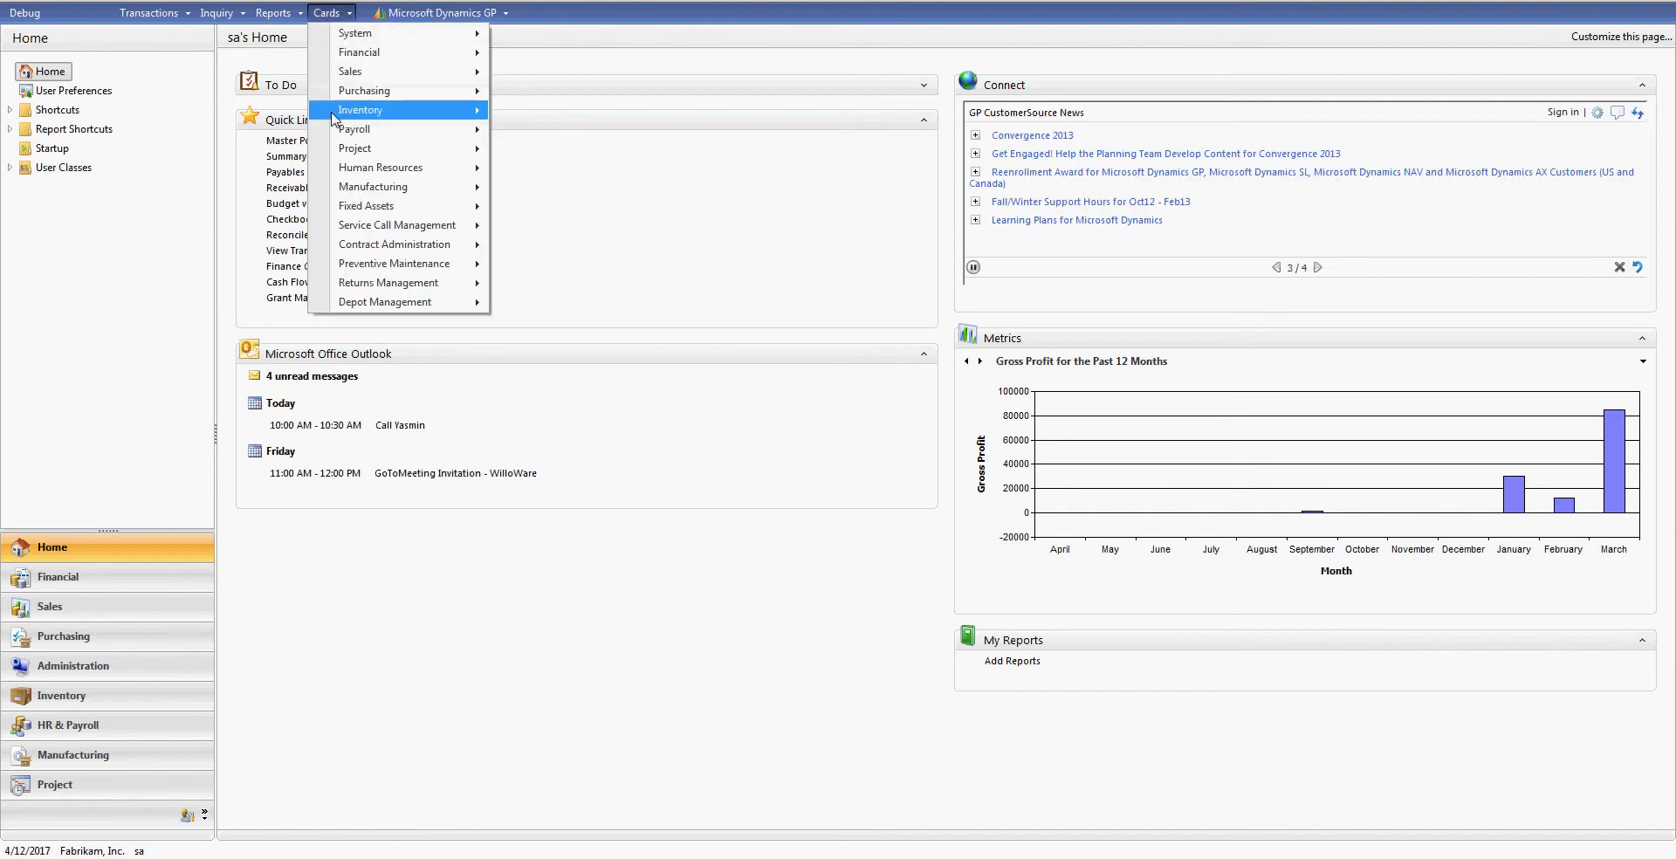
{"action": "mouse_move", "coordinate": [436, 187]}
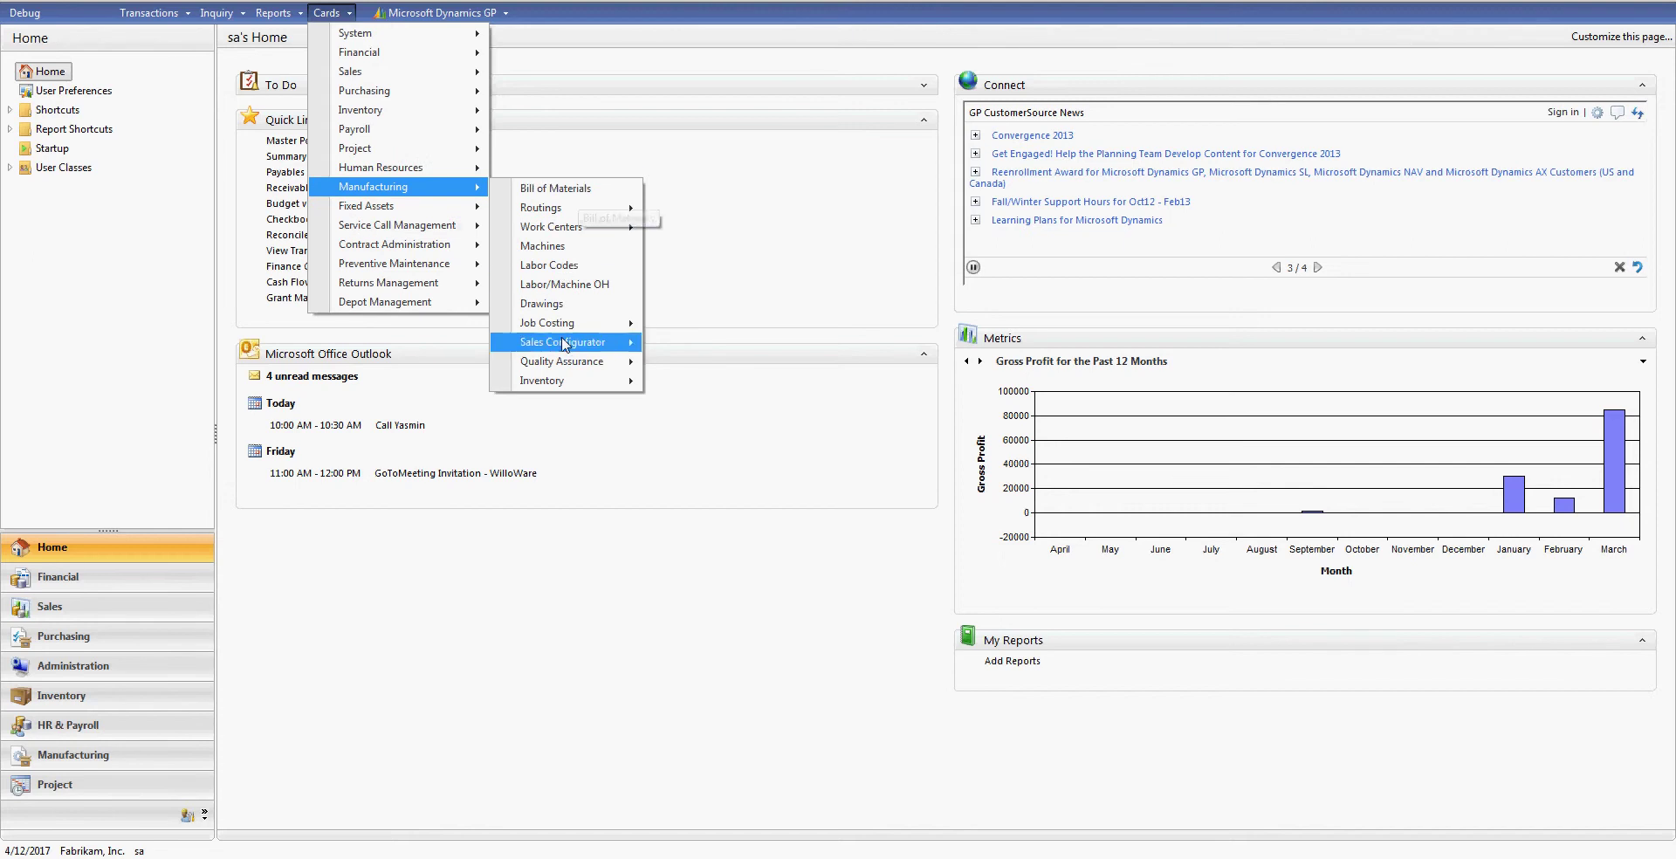
{"action": "mouse_move", "coordinate": [572, 380]}
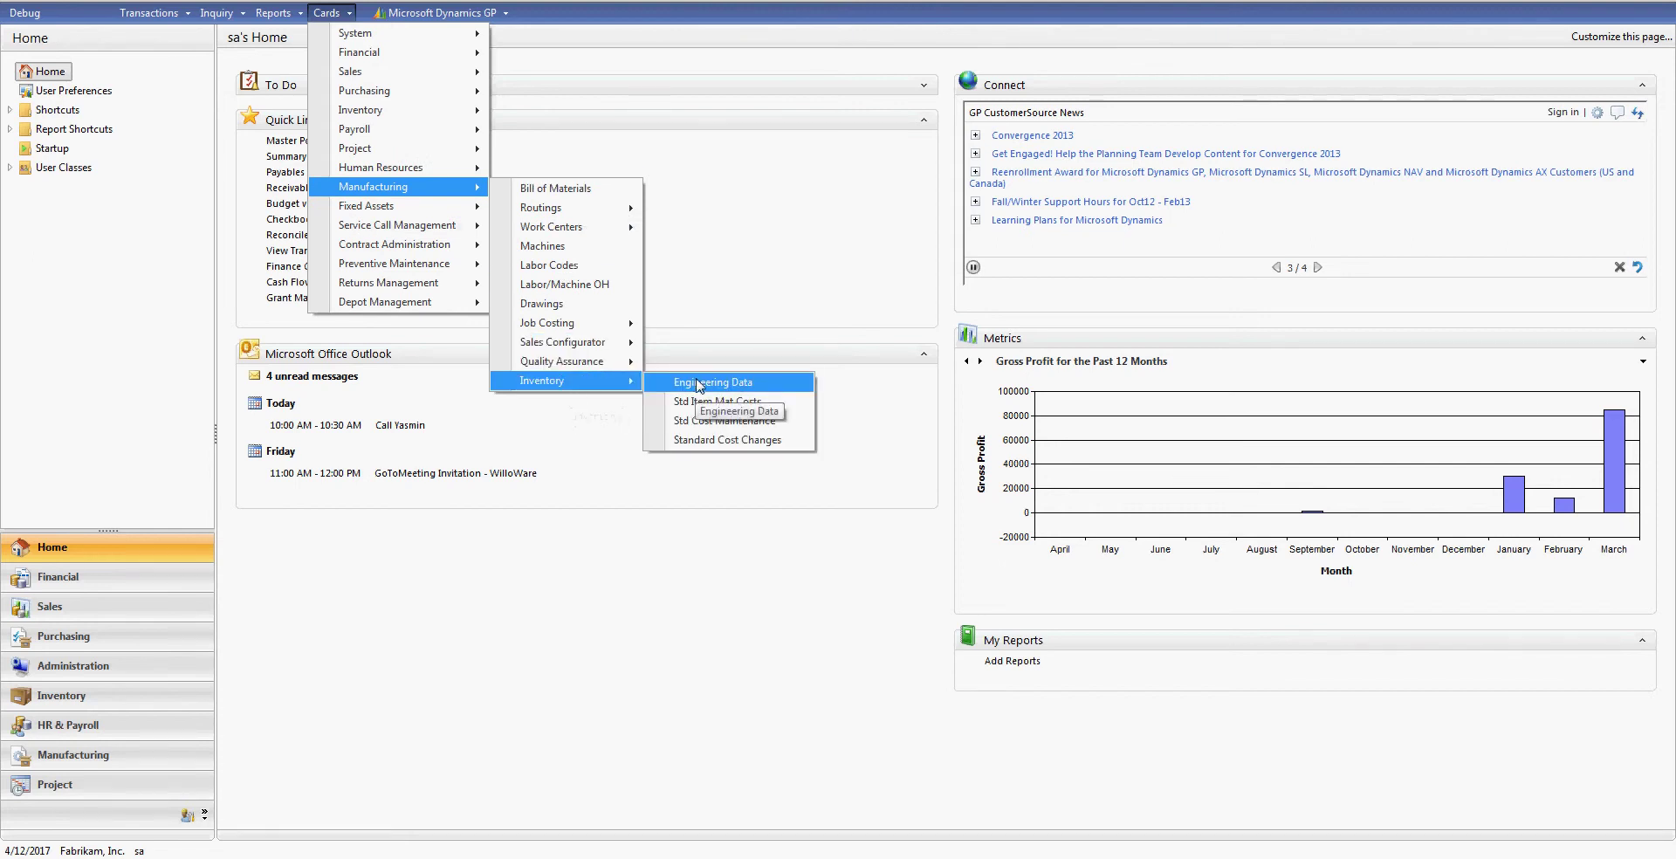
{"action": "left_click", "coordinate": [698, 382]}
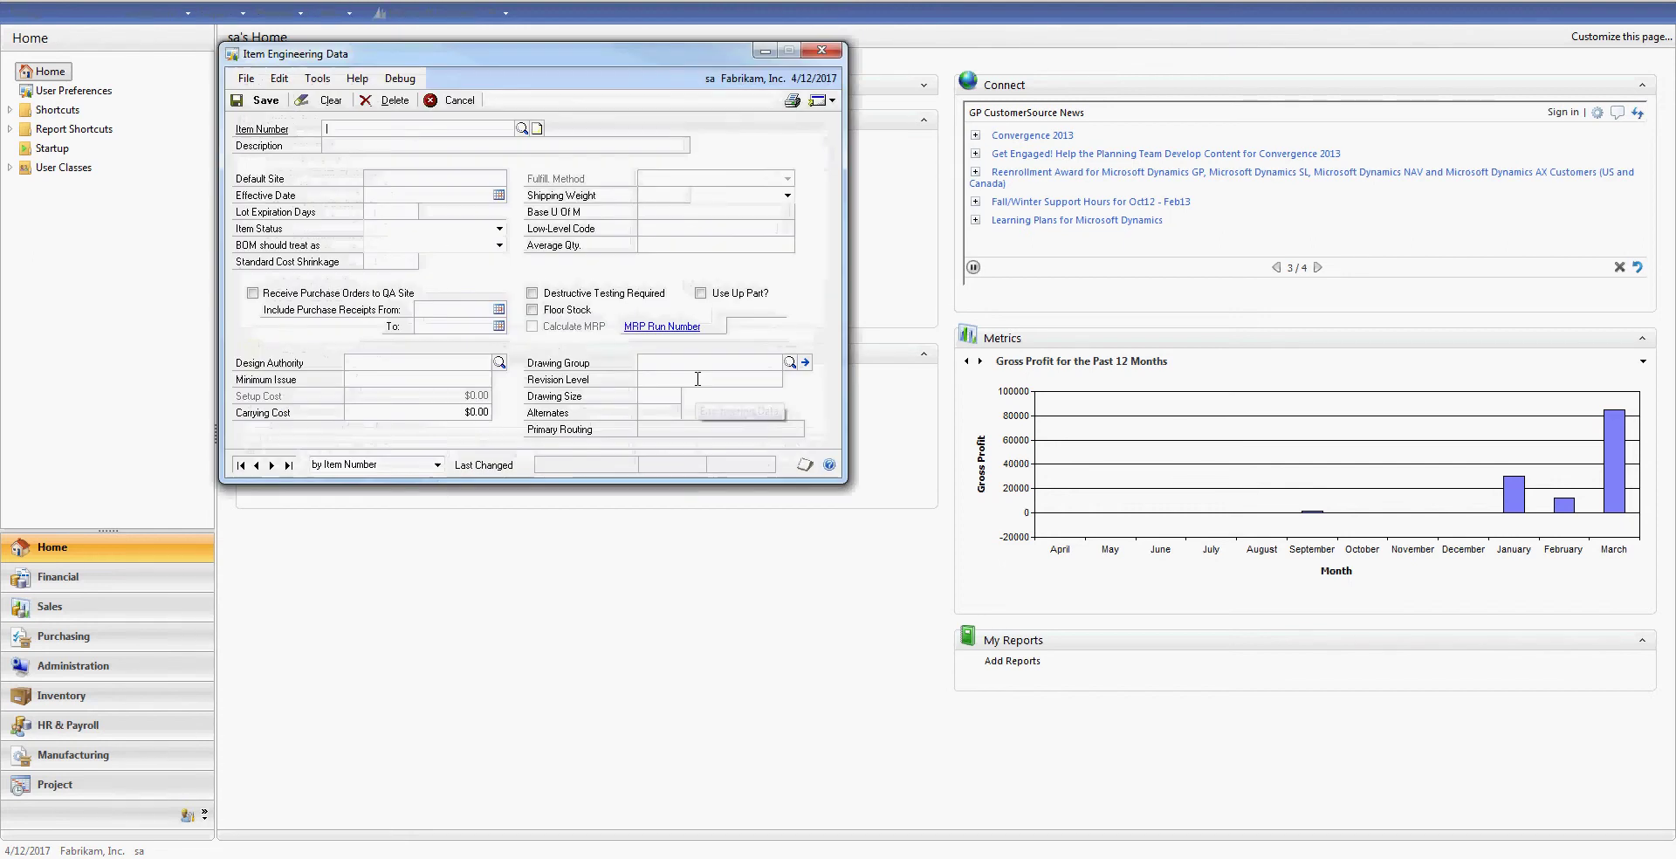
{"action": "left_click", "coordinate": [521, 129]}
{"action": "left_click", "coordinate": [712, 430]}
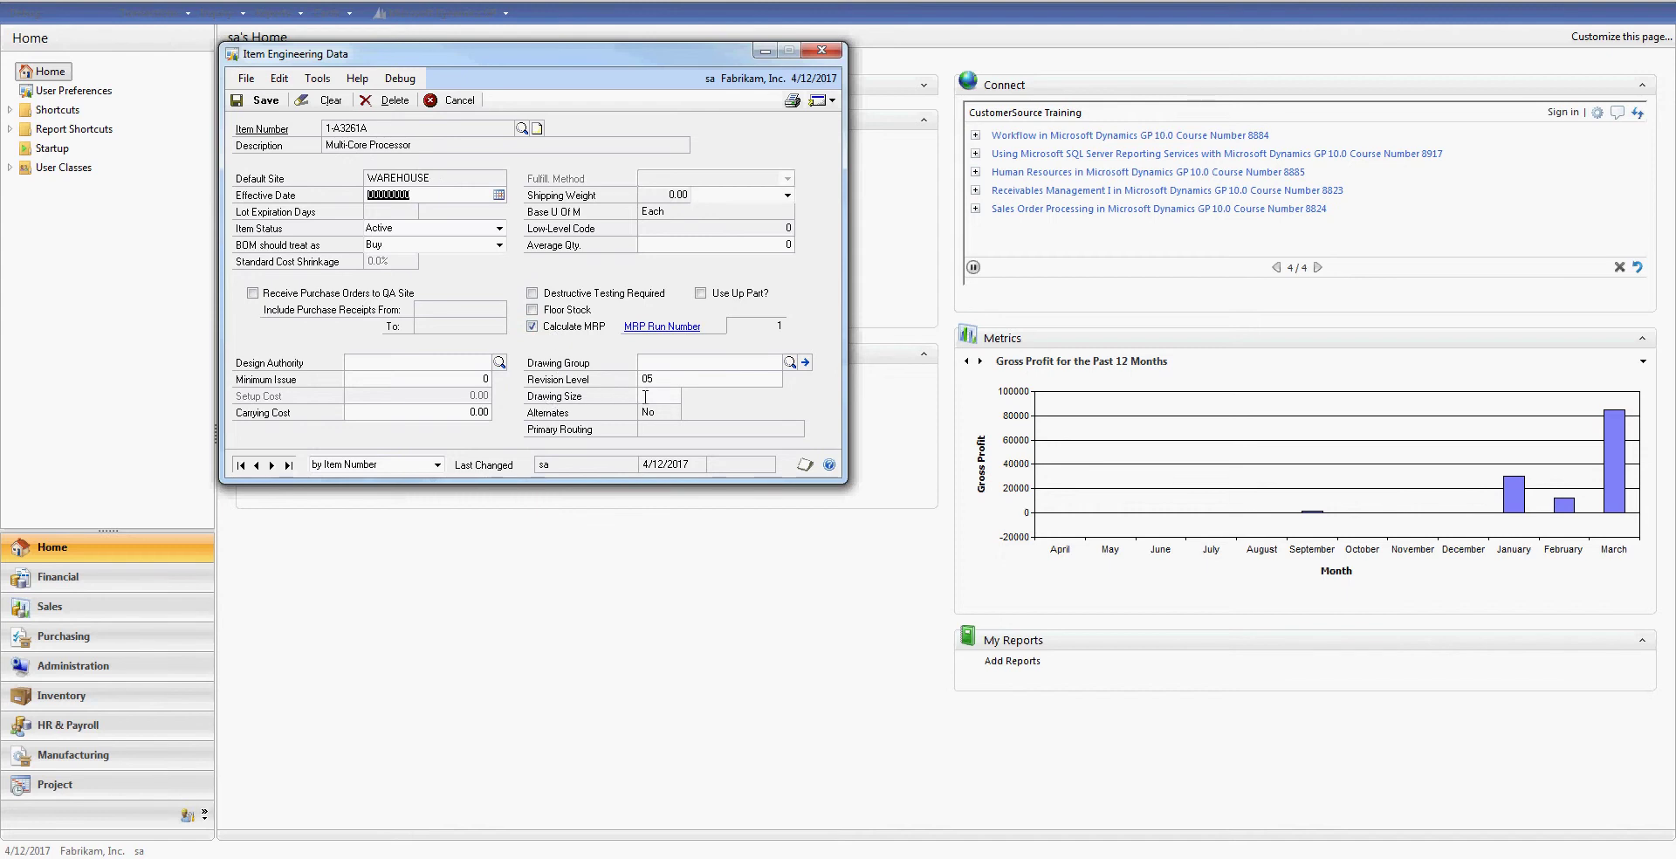
{"action": "left_click", "coordinate": [821, 50]}
Step: Start a new purchase order with the next PO number for vendor Advanced Office Systems (ADVANCED0001)
{"action": "left_click", "coordinate": [148, 13]}
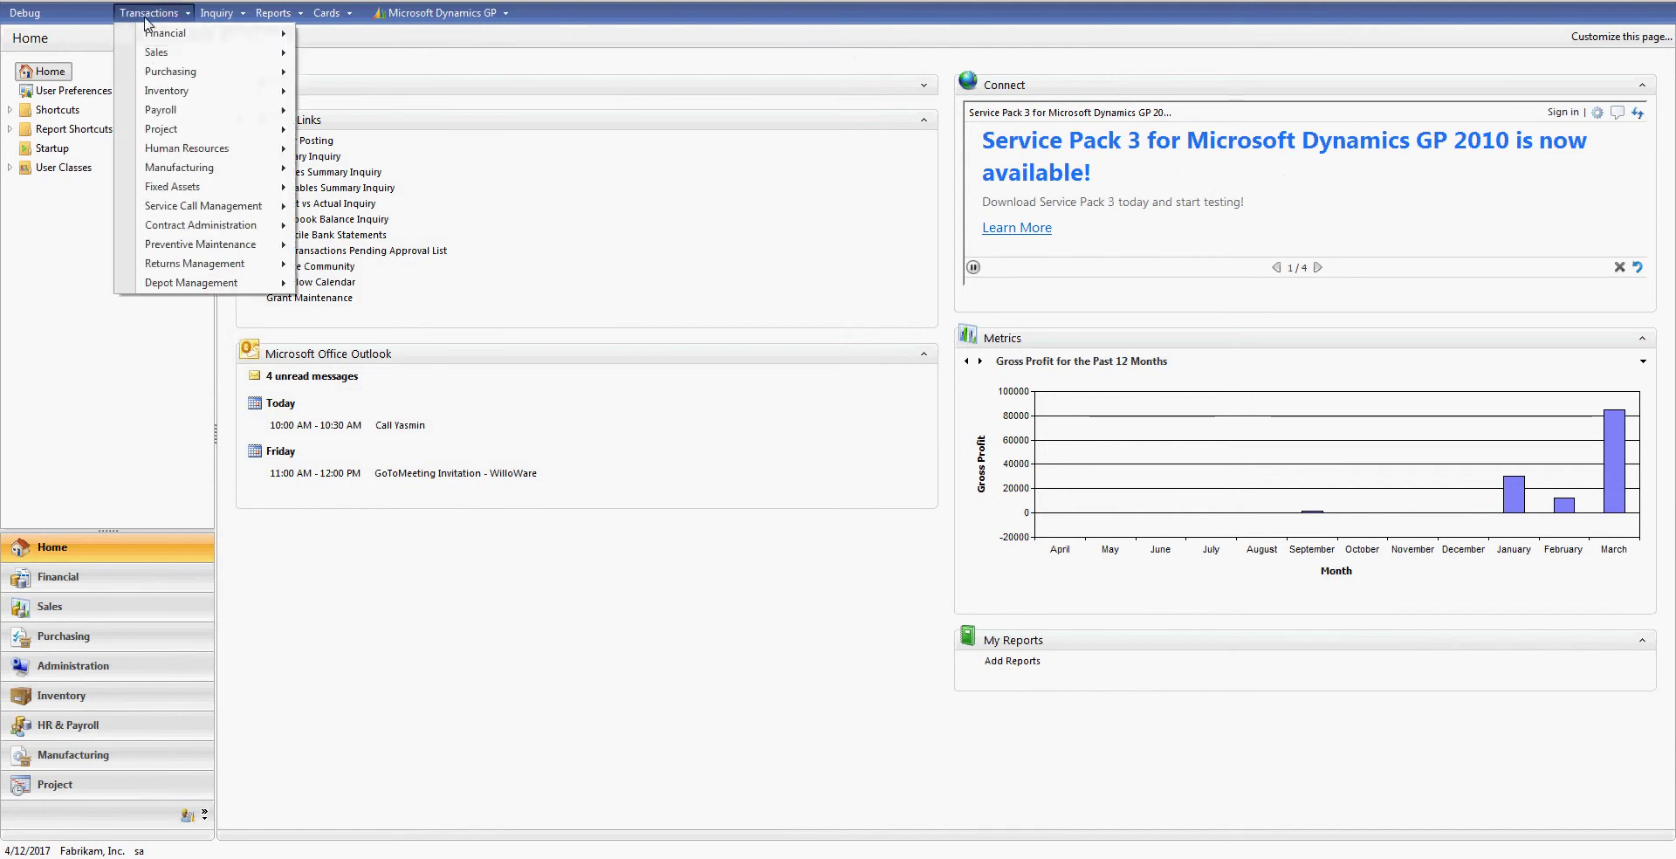
{"action": "mouse_move", "coordinate": [154, 77]}
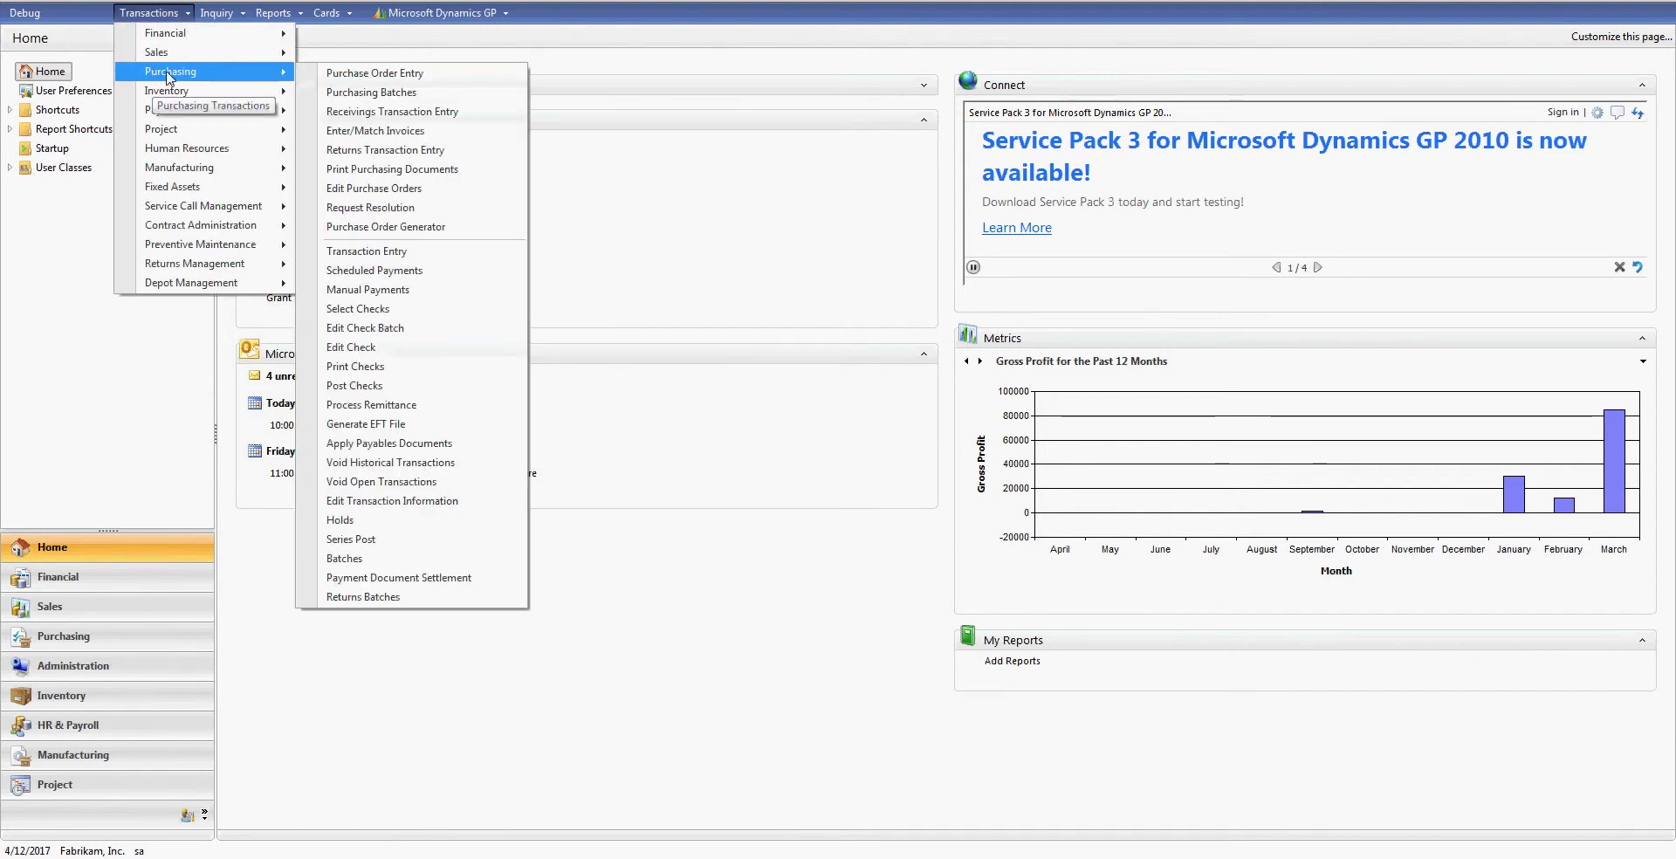
{"action": "left_click", "coordinate": [353, 74]}
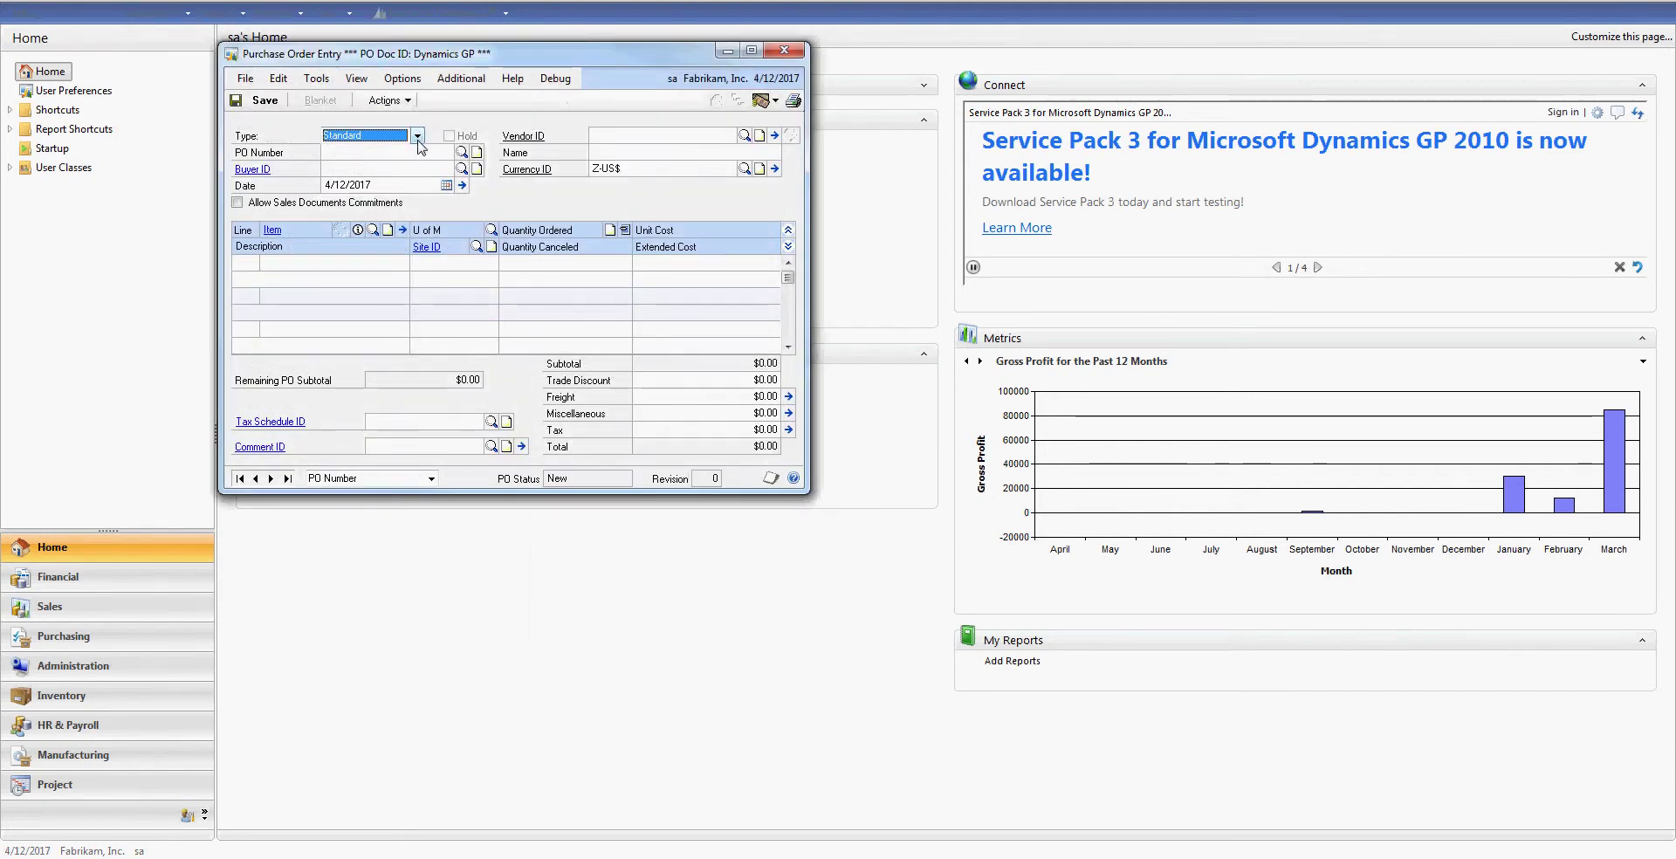
{"action": "left_click", "coordinate": [425, 155]}
{"action": "left_click", "coordinate": [629, 136]}
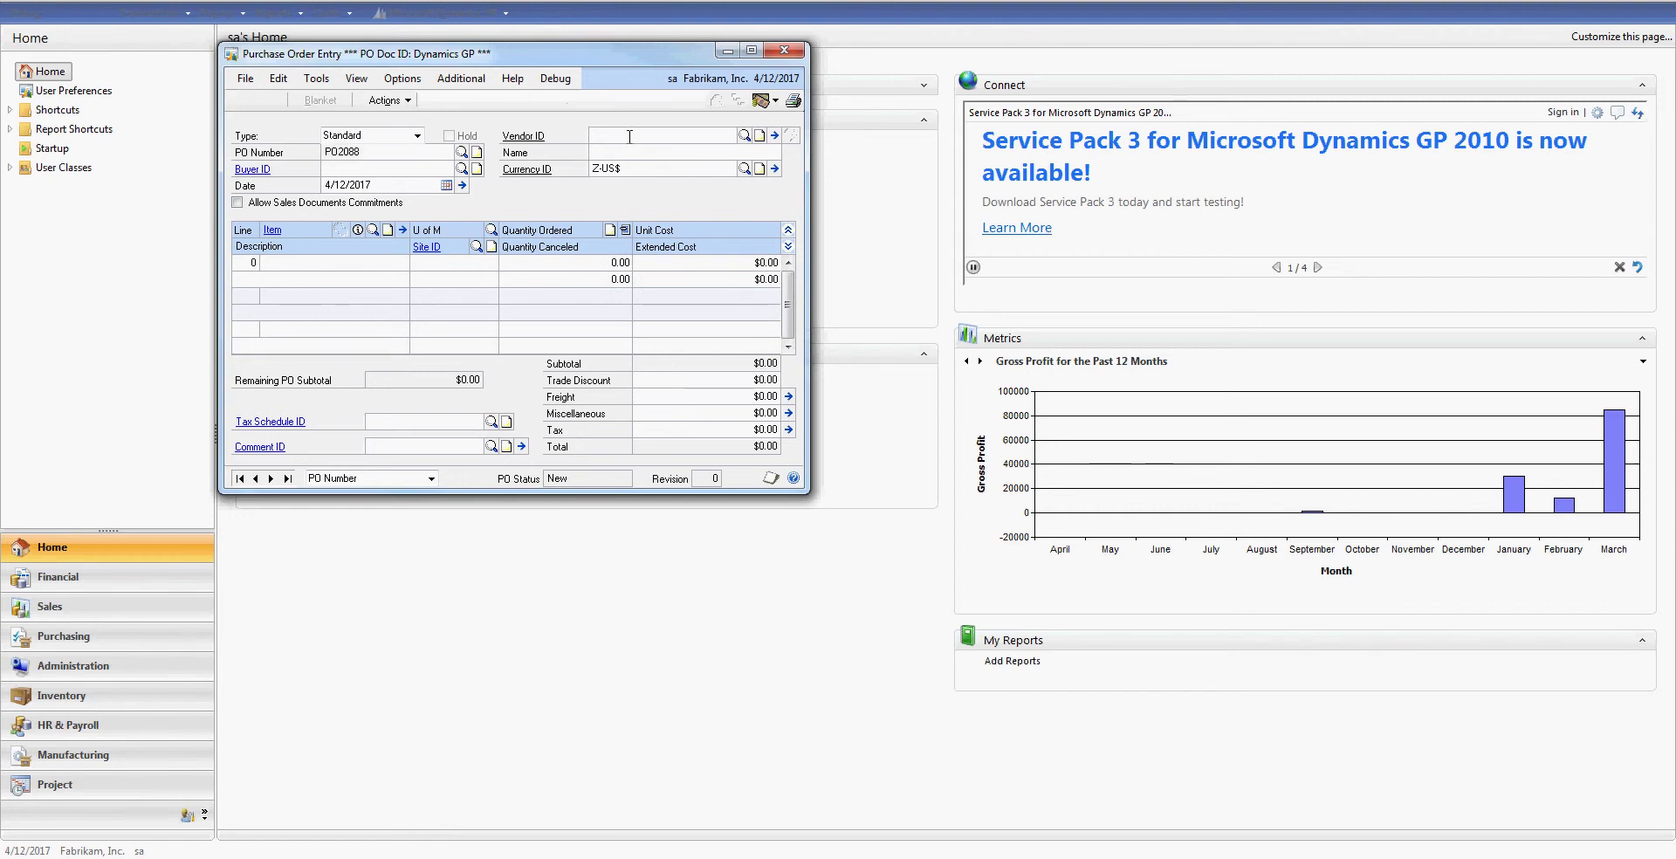
{"action": "type", "text": "AD"}
{"action": "left_click", "coordinate": [625, 152]}
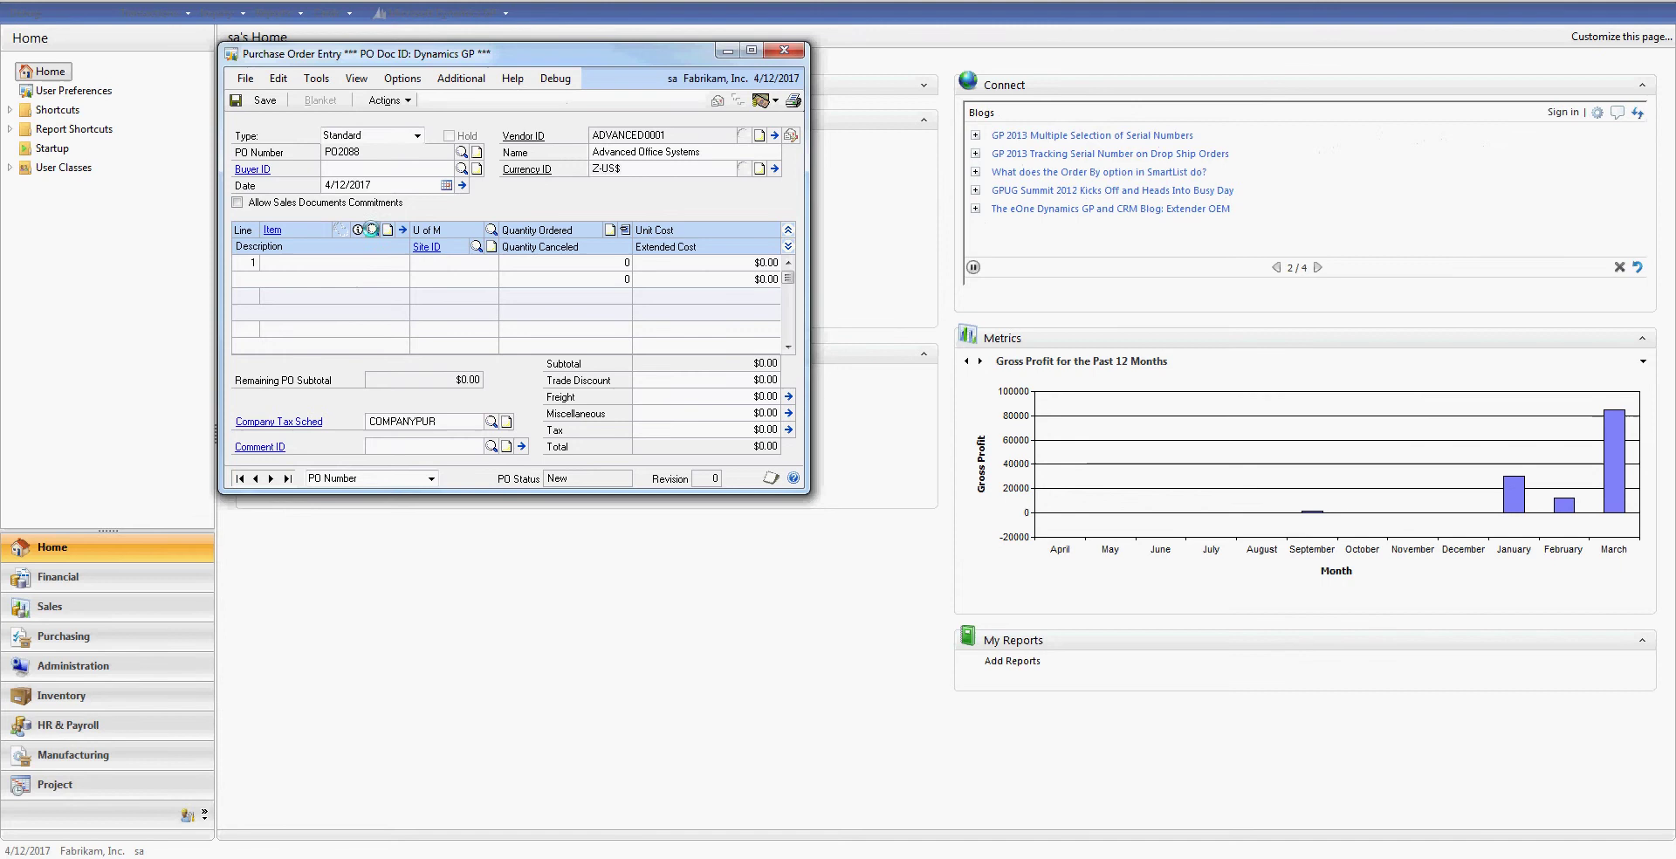
Step: Add a line for 2 of item 1-A3261A, bringing the order total to $32,000
{"action": "left_click", "coordinate": [373, 229]}
{"action": "left_click", "coordinate": [710, 429]}
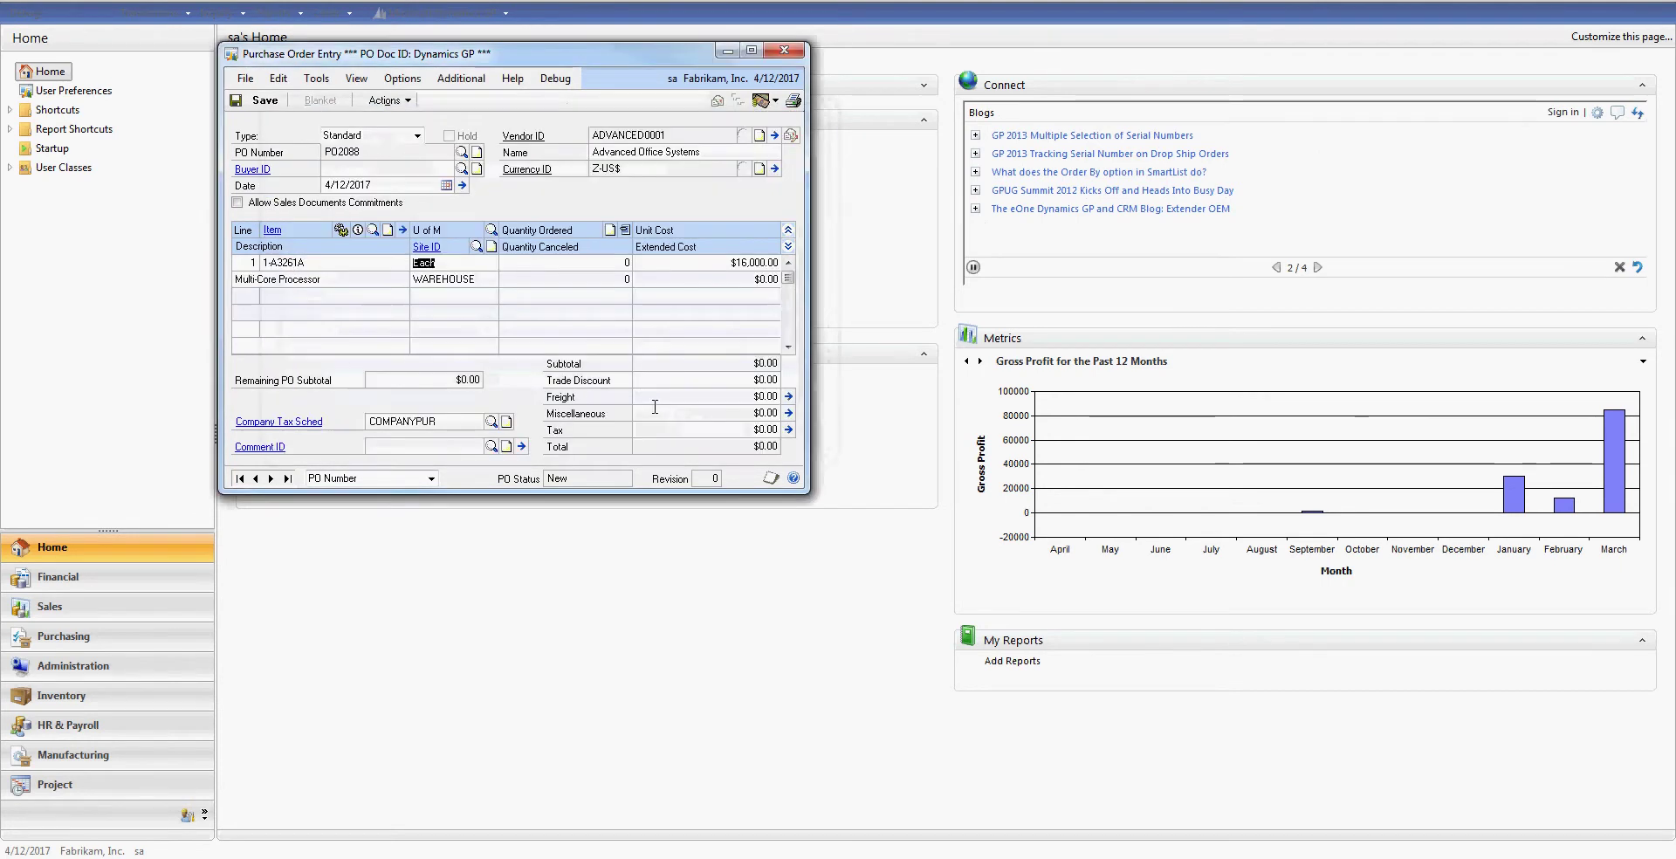
{"action": "key", "text": "Tab"}
{"action": "type", "text": "2"}
{"action": "key", "text": "Tab"}
{"action": "key", "text": "Tab"}
{"action": "key", "text": "Tab"}
{"action": "key", "text": "Tab"}
{"action": "key", "text": "Tab"}
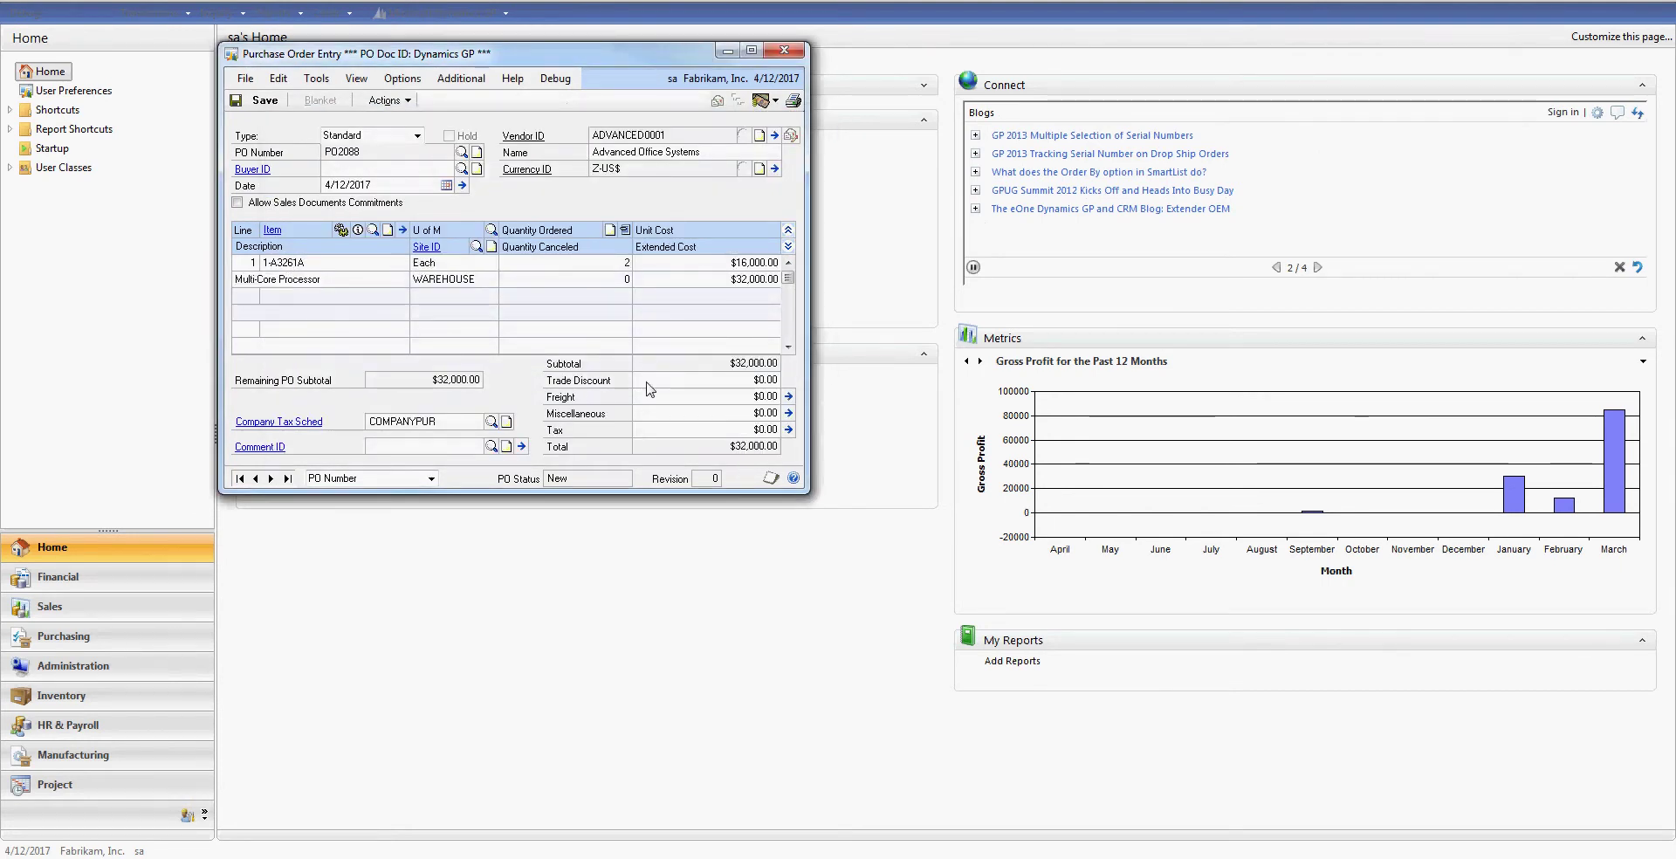
{"action": "left_click", "coordinate": [616, 263]}
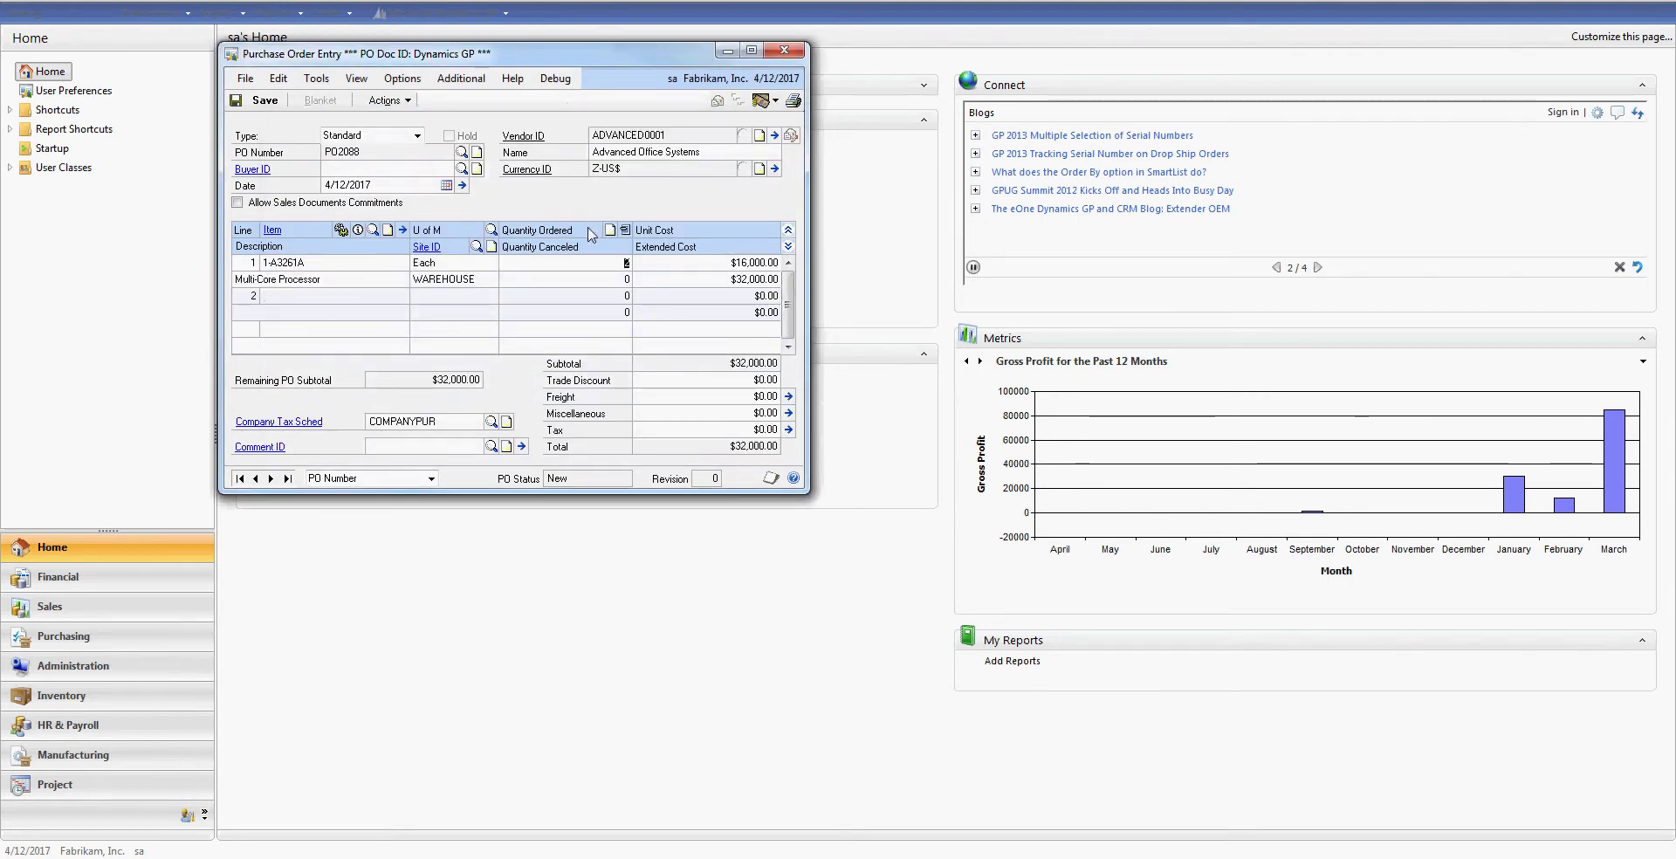
Step: Save purchasing revision 02 with the comment 'Service Dept' for the 1-A3261A line
{"action": "left_click", "coordinate": [461, 78]}
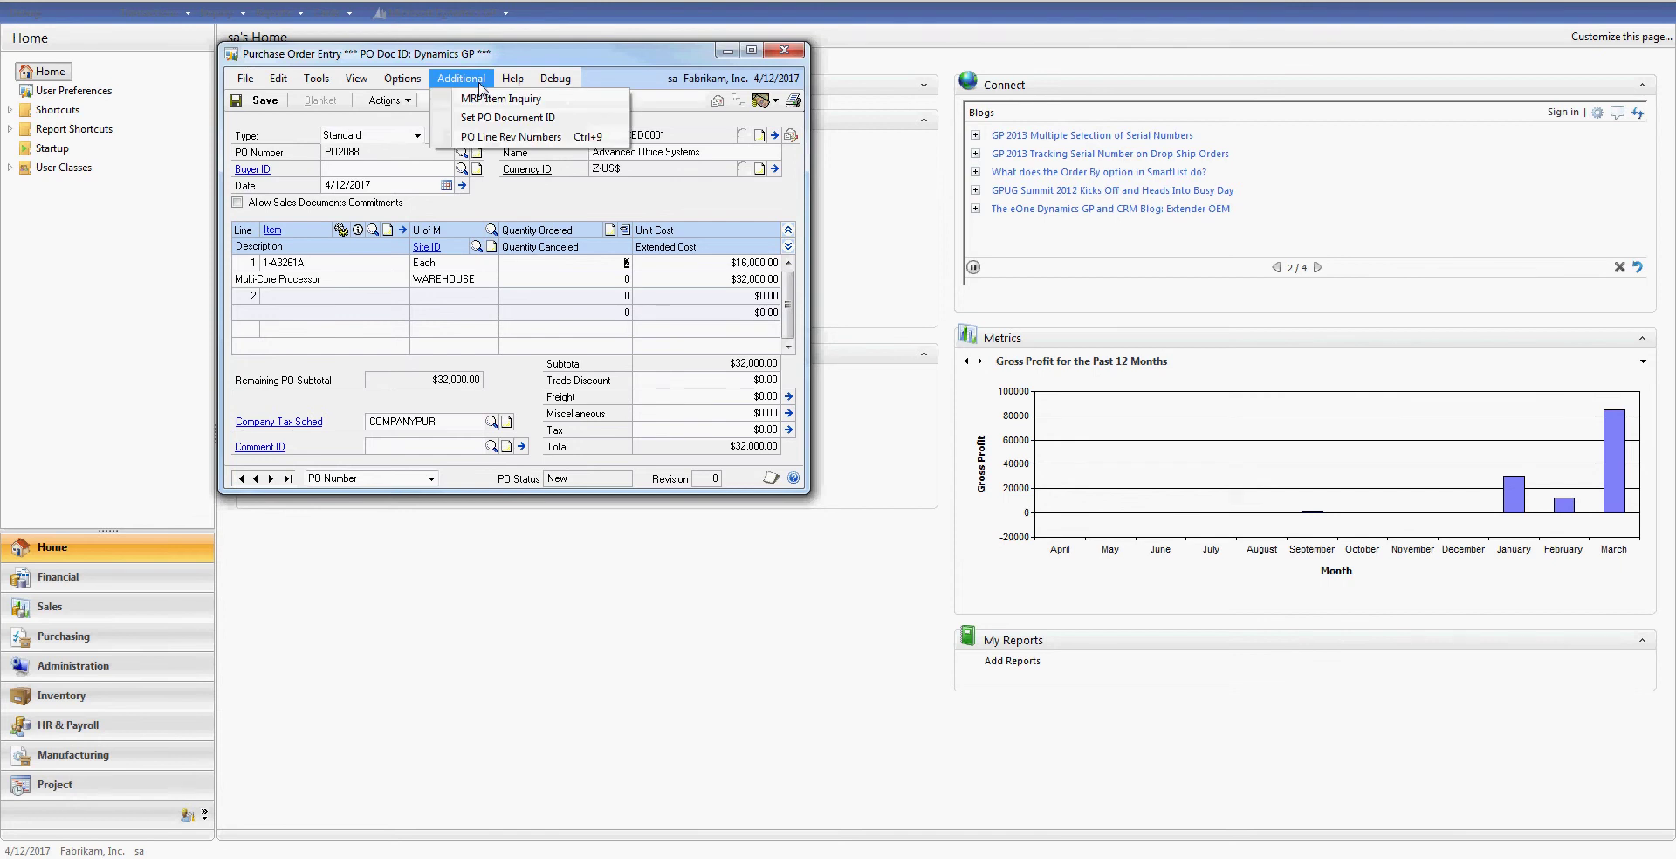
{"action": "left_click", "coordinate": [488, 138]}
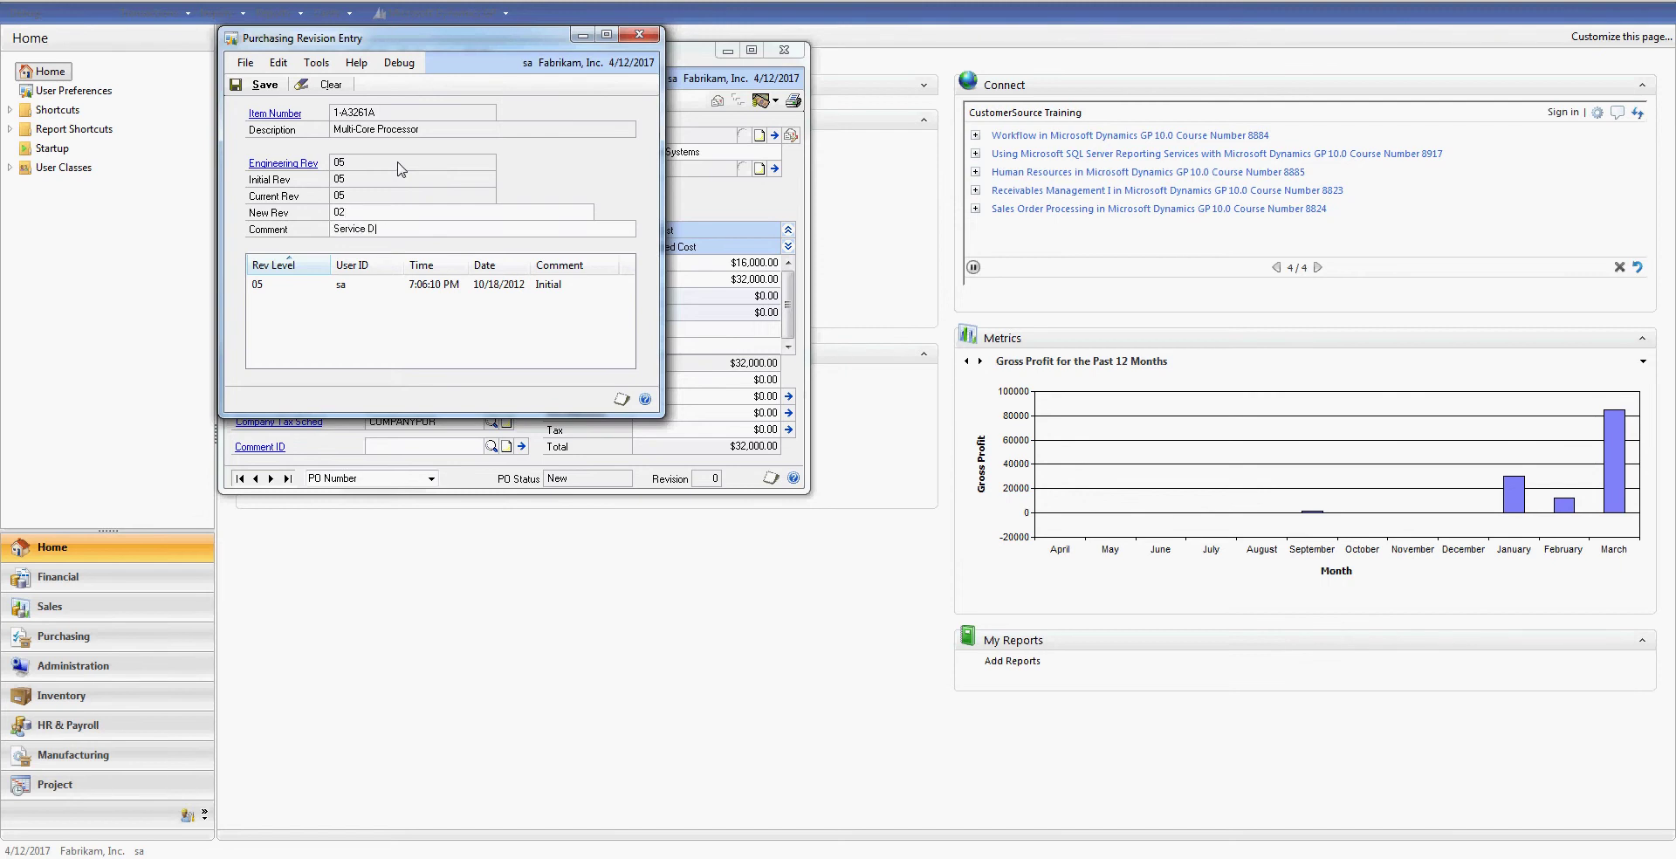
{"action": "left_click", "coordinate": [260, 85]}
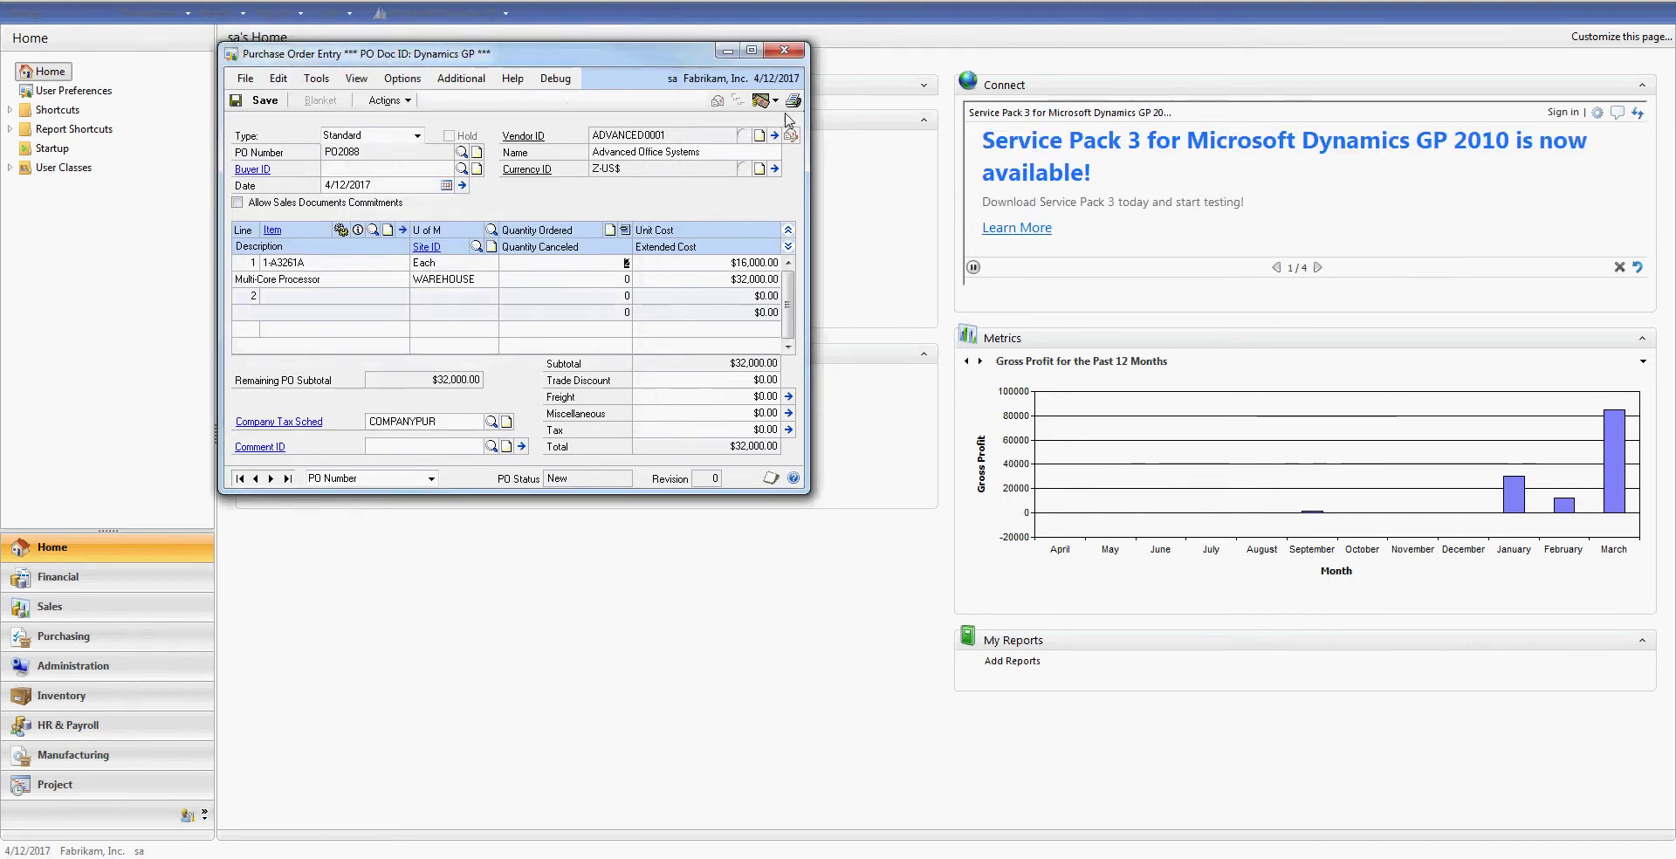
Step: Save the purchase order and print it to the screen, showing PO Rev Level 02
{"action": "left_click", "coordinate": [784, 50]}
{"action": "left_click", "coordinate": [774, 463]}
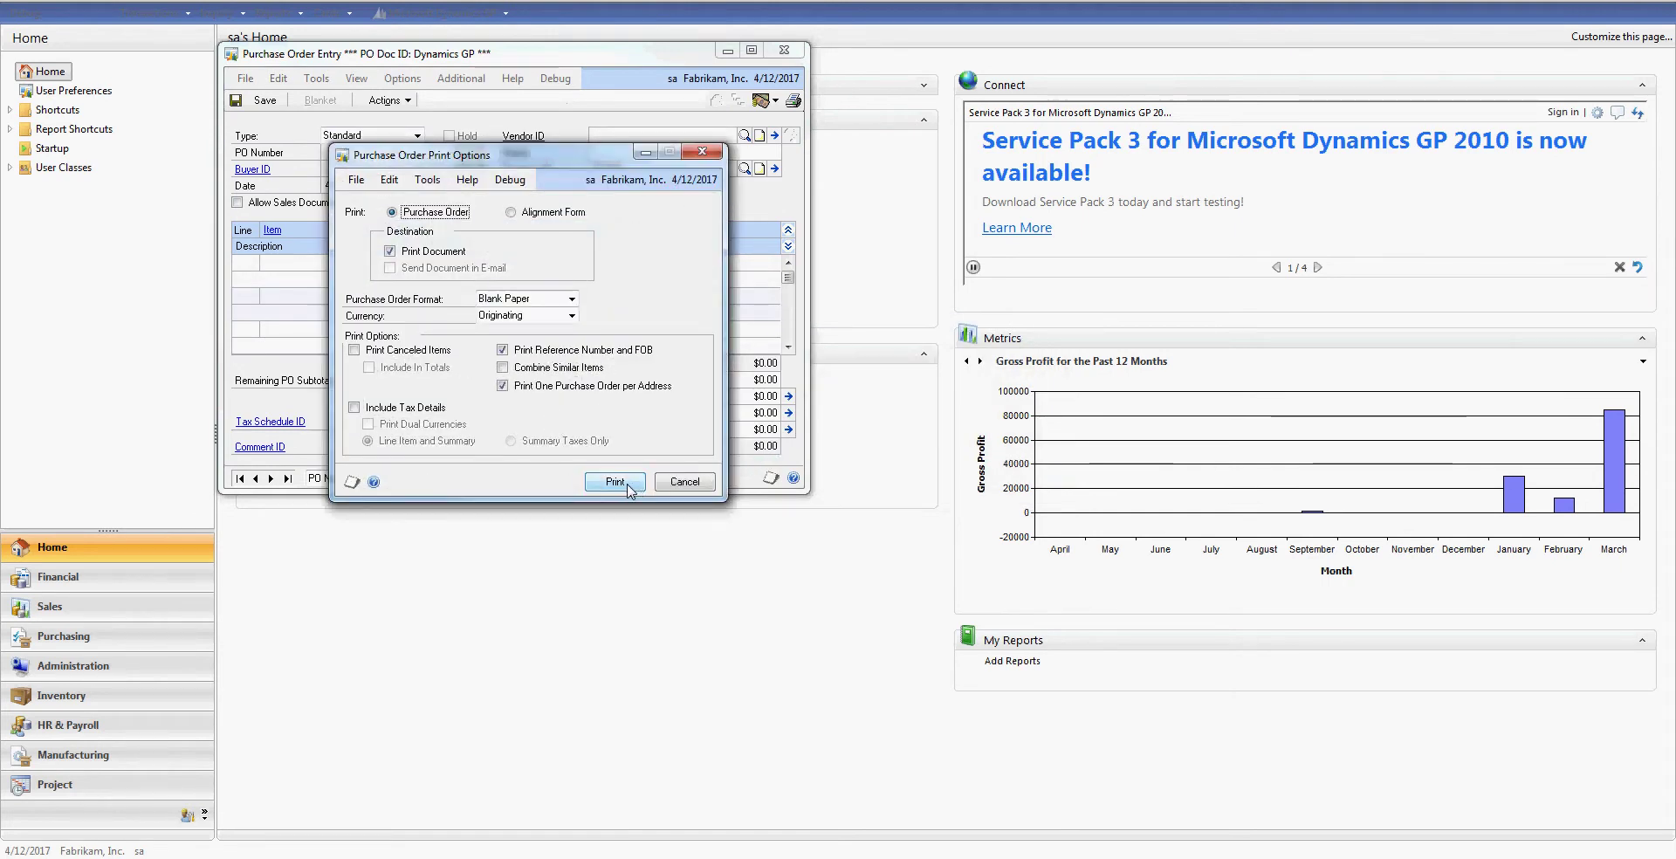
{"action": "left_click", "coordinate": [630, 487]}
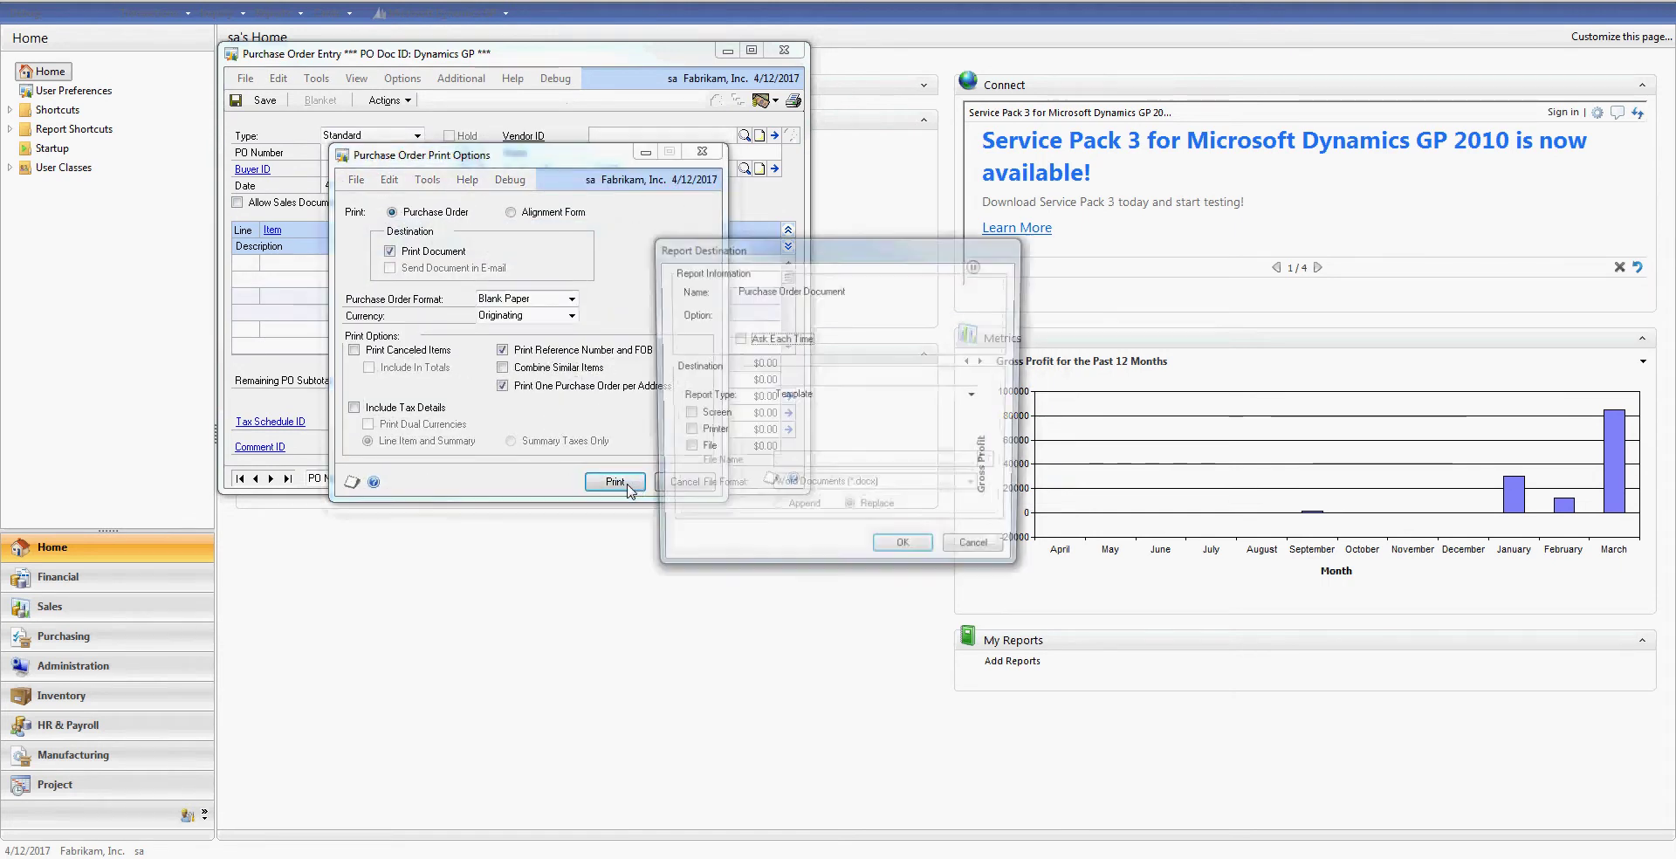
{"action": "left_click", "coordinate": [905, 552]}
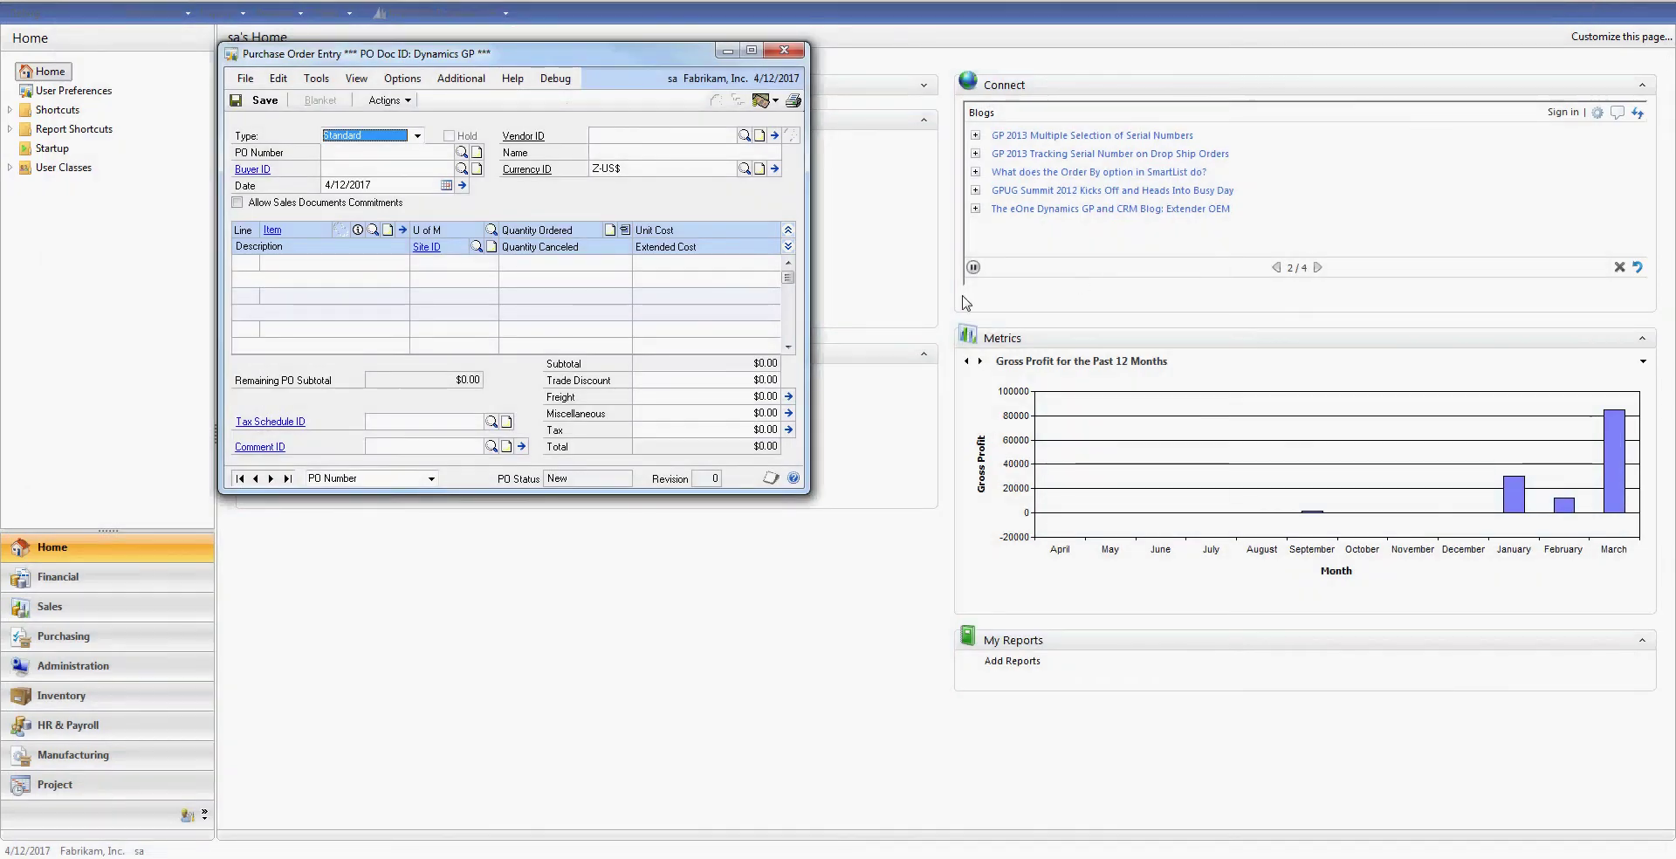
Step: Load PO2088 and save line 1-A3261A at revision 03 with comment 'Mistake - Need Re'
{"action": "left_click", "coordinate": [433, 154]}
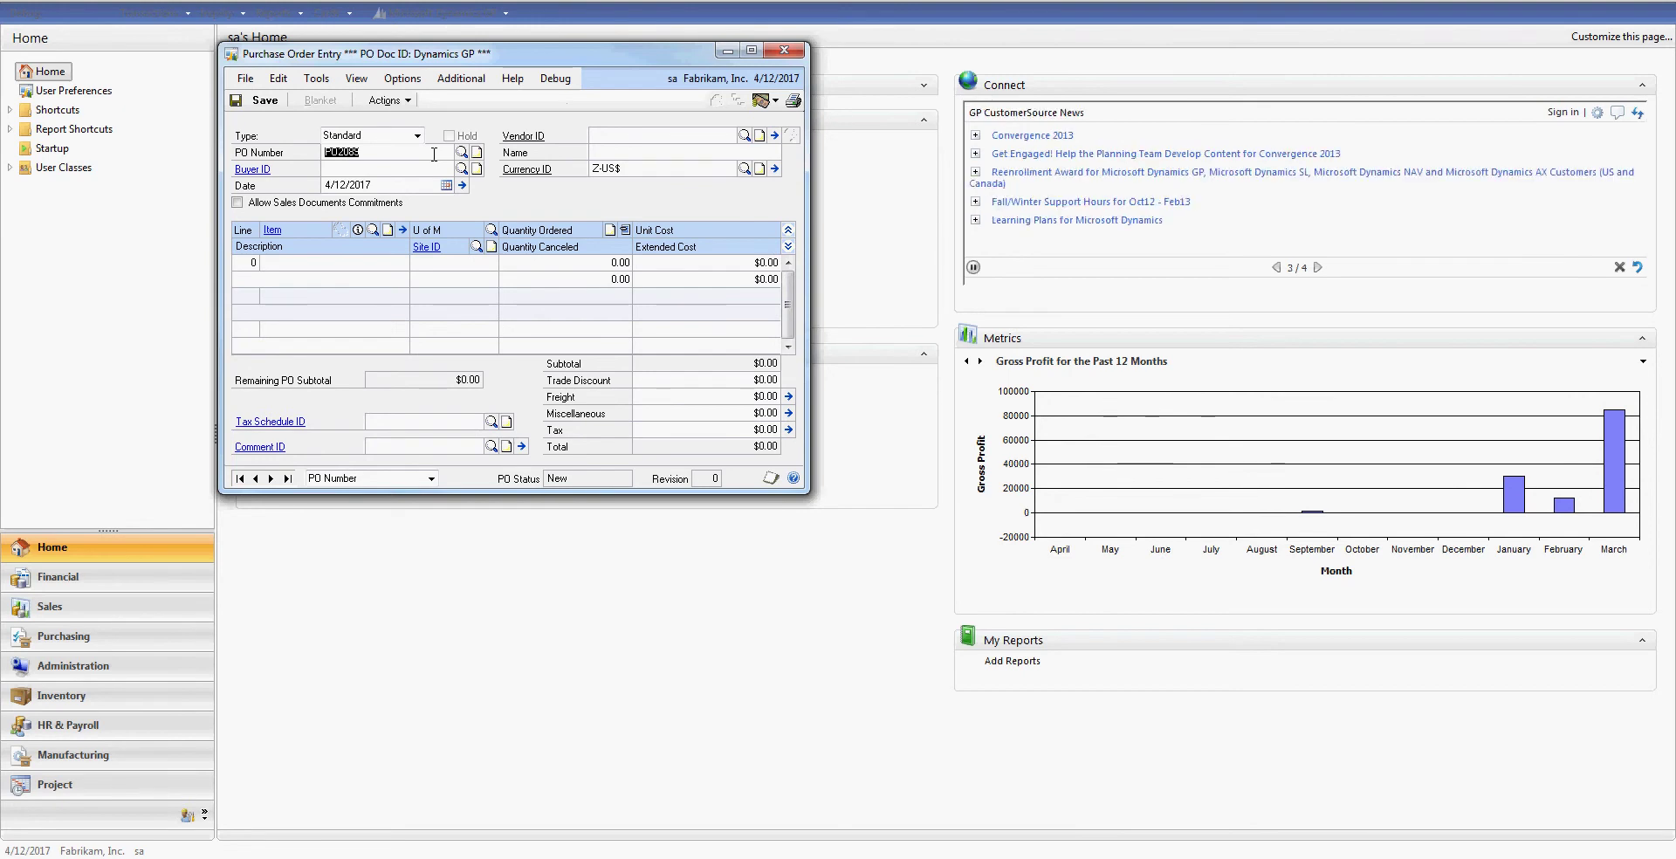
{"action": "type", "text": "PO2089"}
{"action": "key", "text": "Tab"}
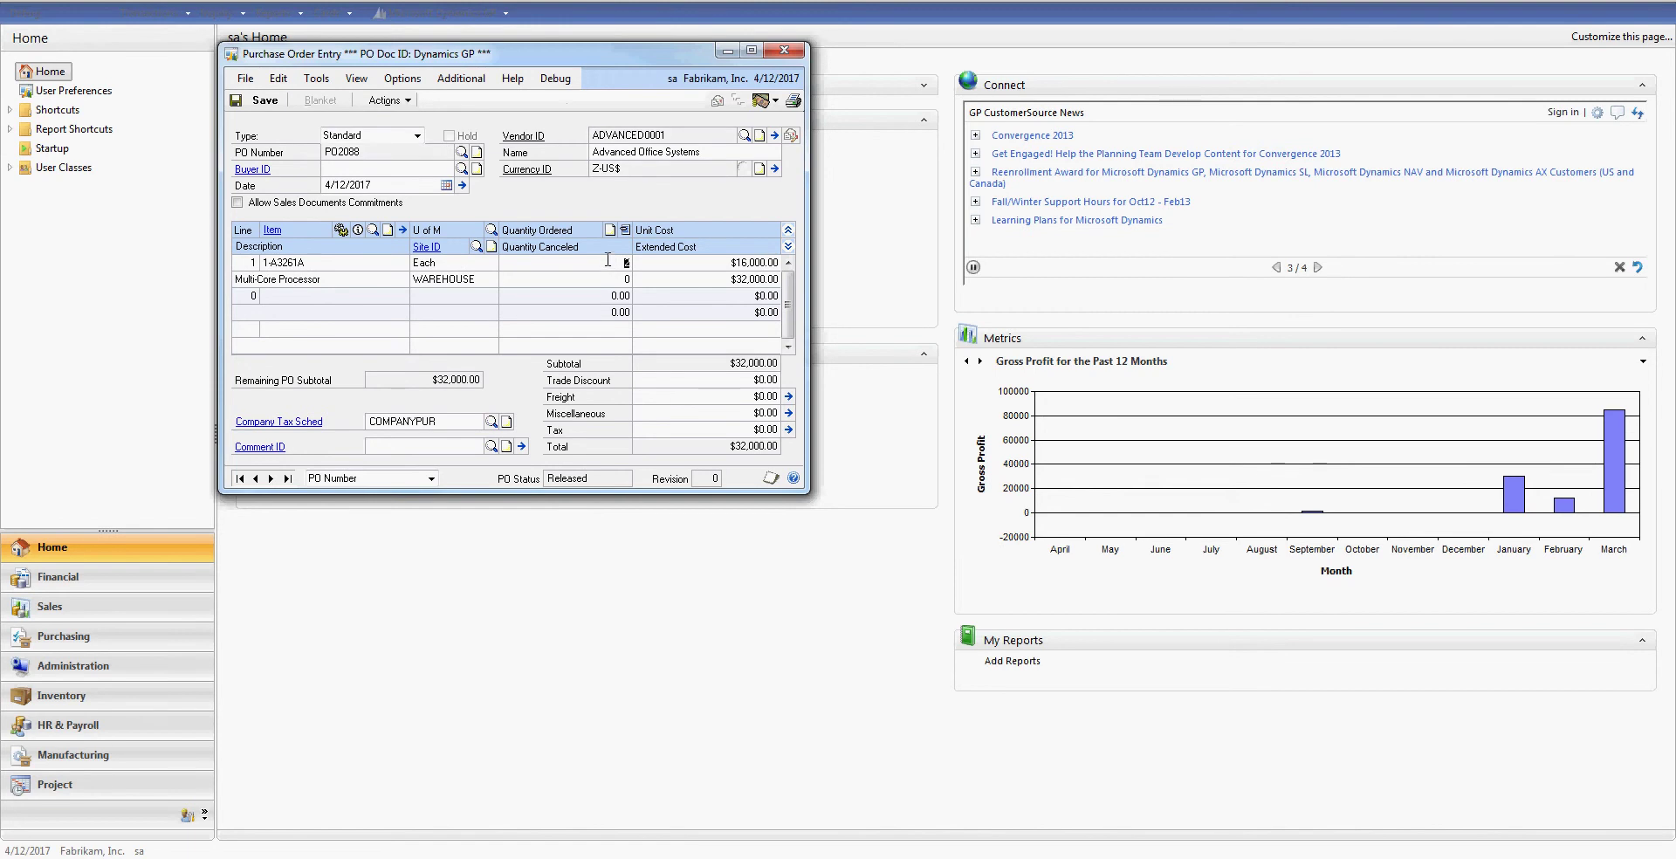
{"action": "left_click", "coordinate": [461, 78]}
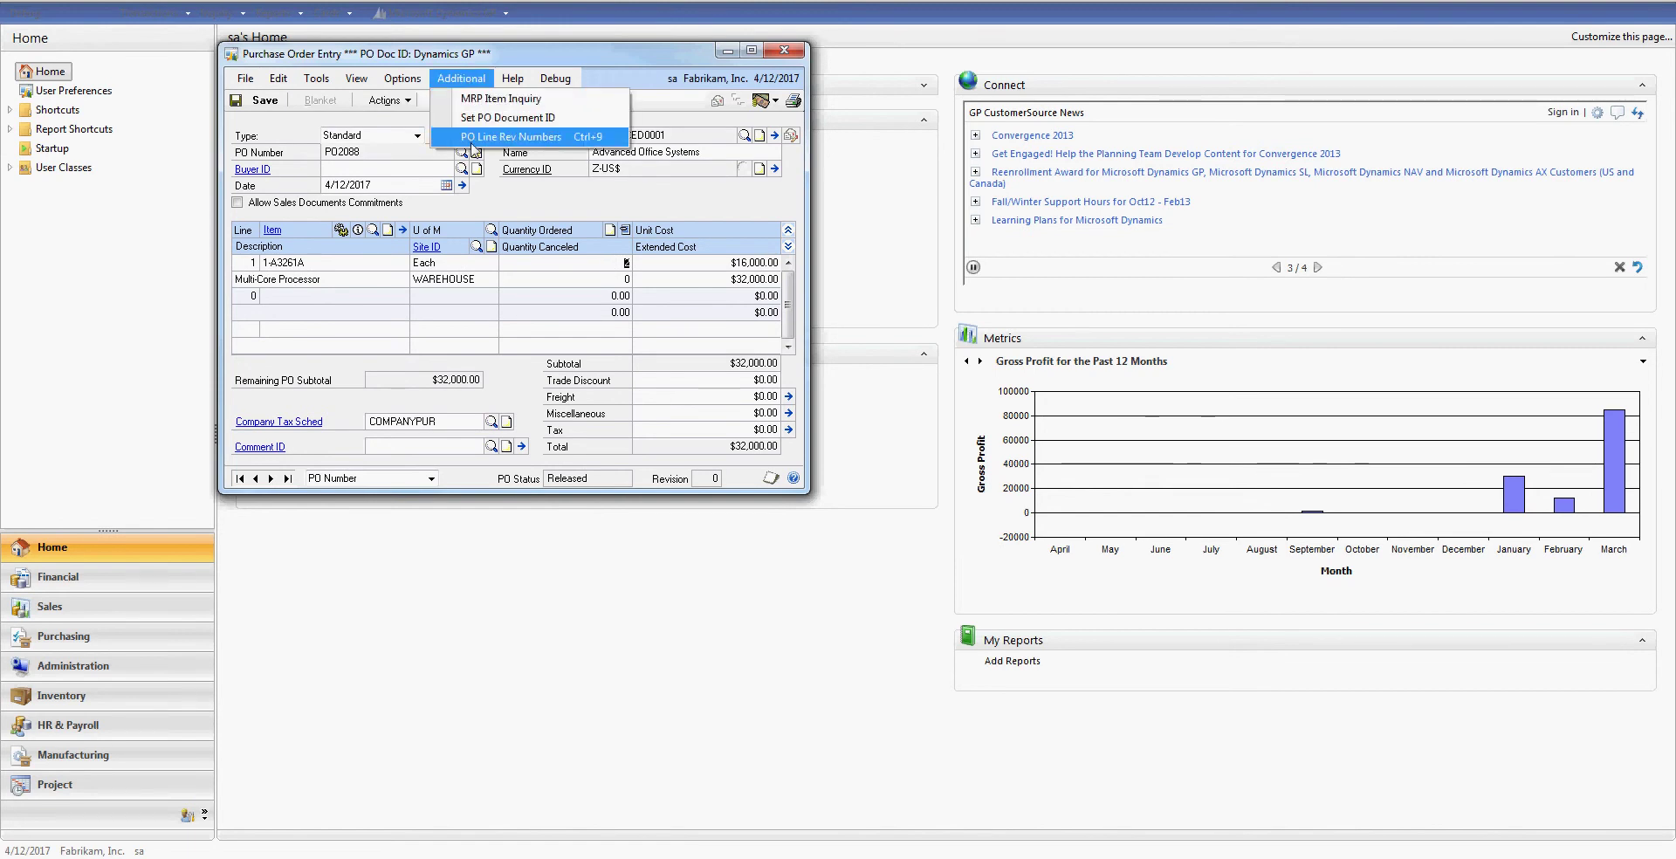
{"action": "left_click", "coordinate": [511, 137]}
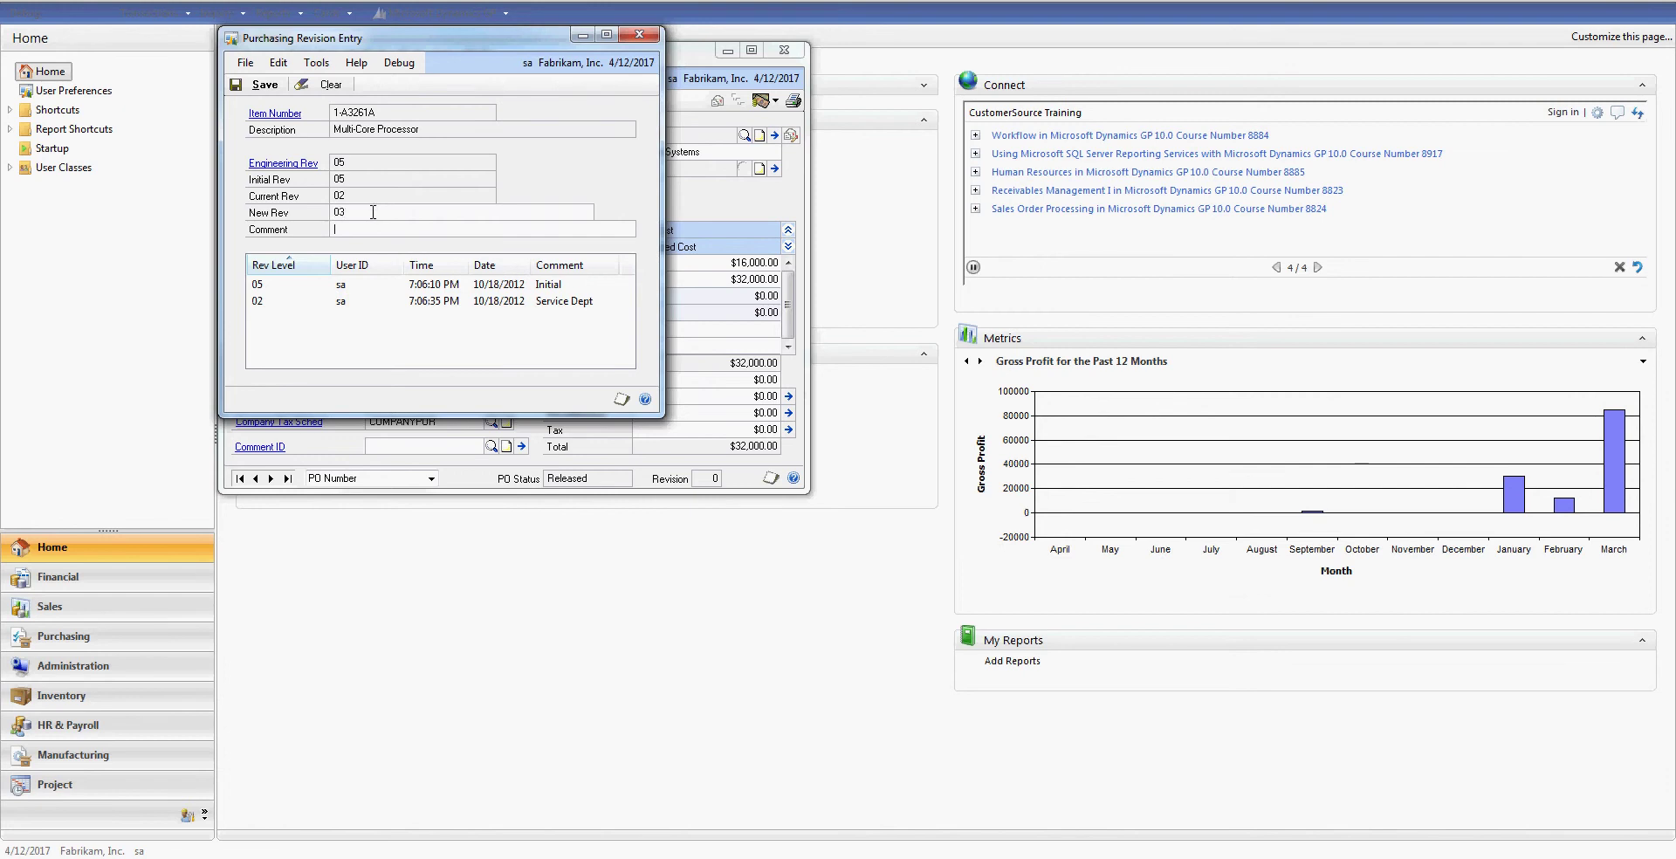
{"action": "key", "text": "Tab"}
{"action": "type", "text": "Mistake - Need Rev 03"}
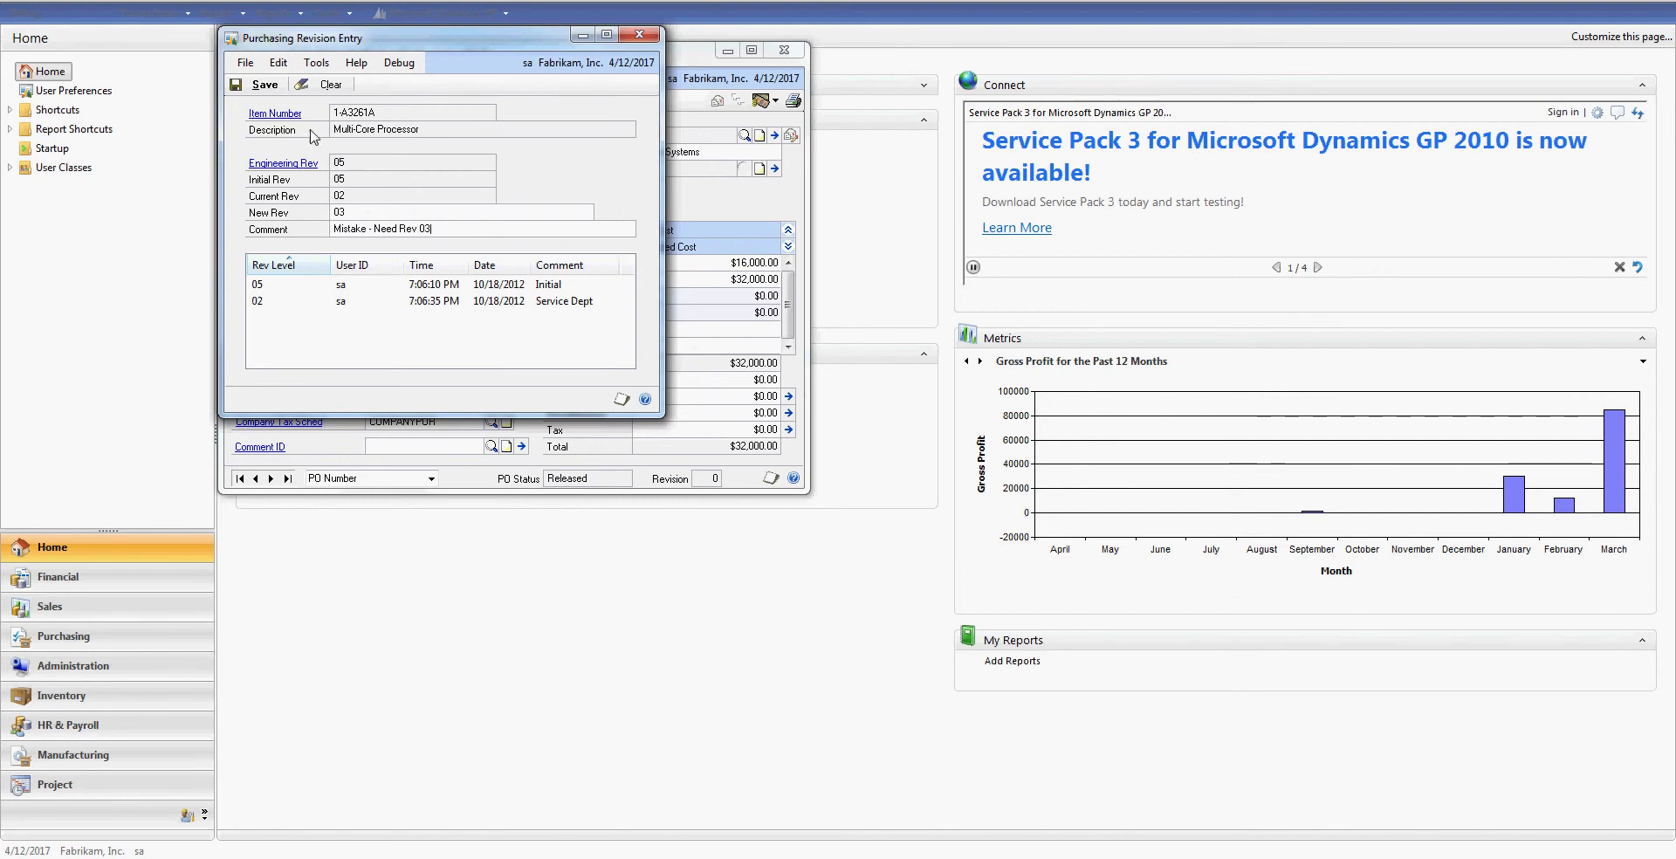
{"action": "left_click", "coordinate": [262, 84]}
Step: Reprint PO2088 to the screen and close the printed preview
{"action": "left_click", "coordinate": [793, 100]}
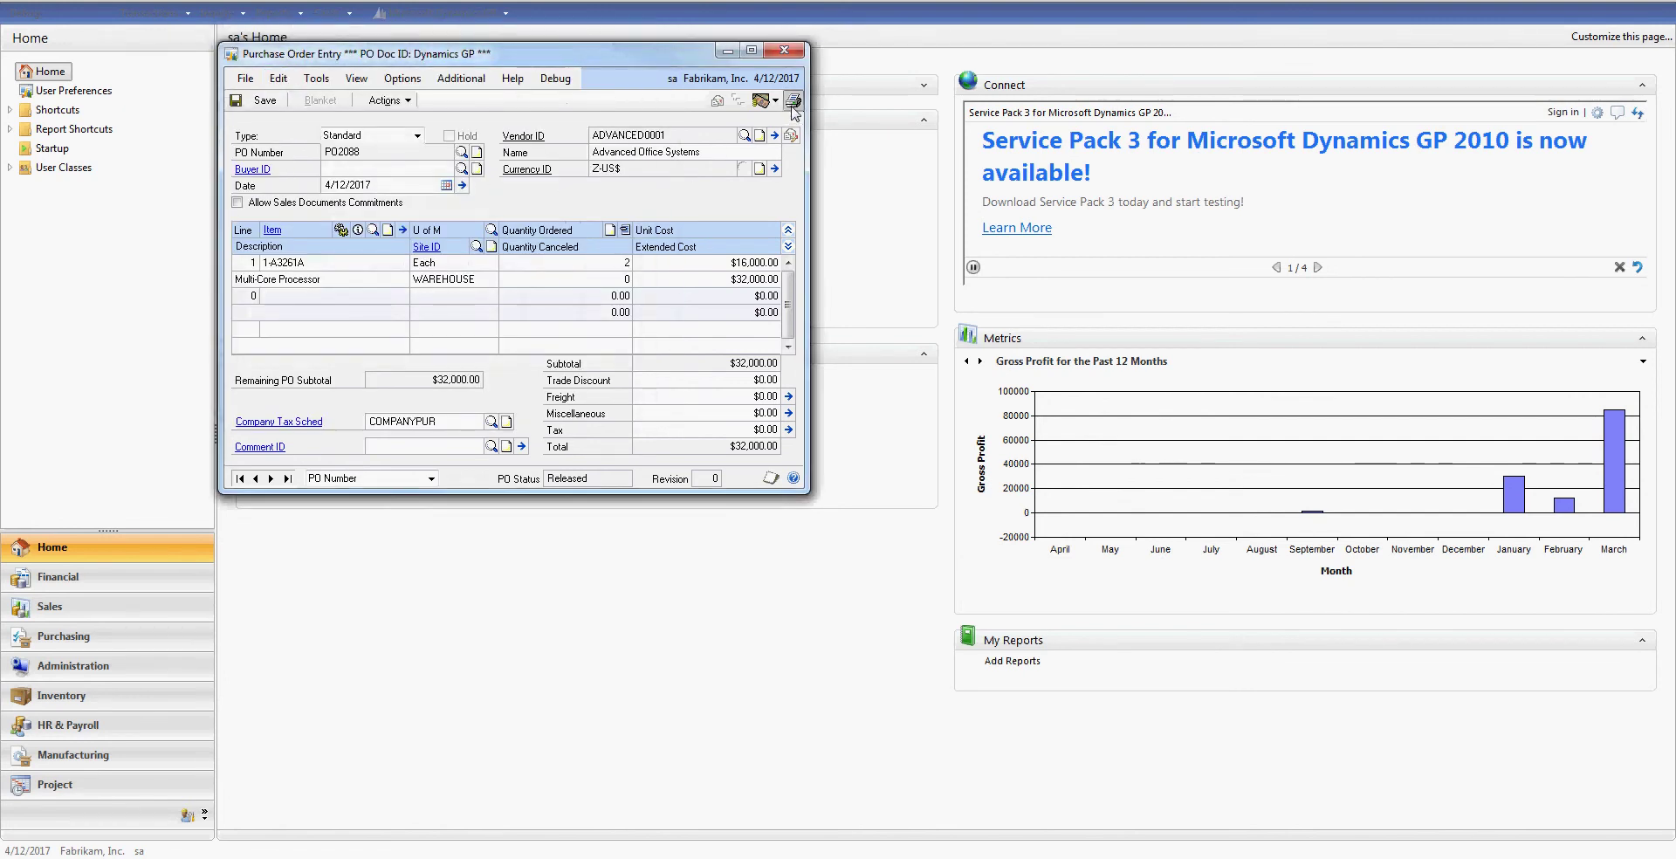
{"action": "left_click", "coordinate": [609, 483]}
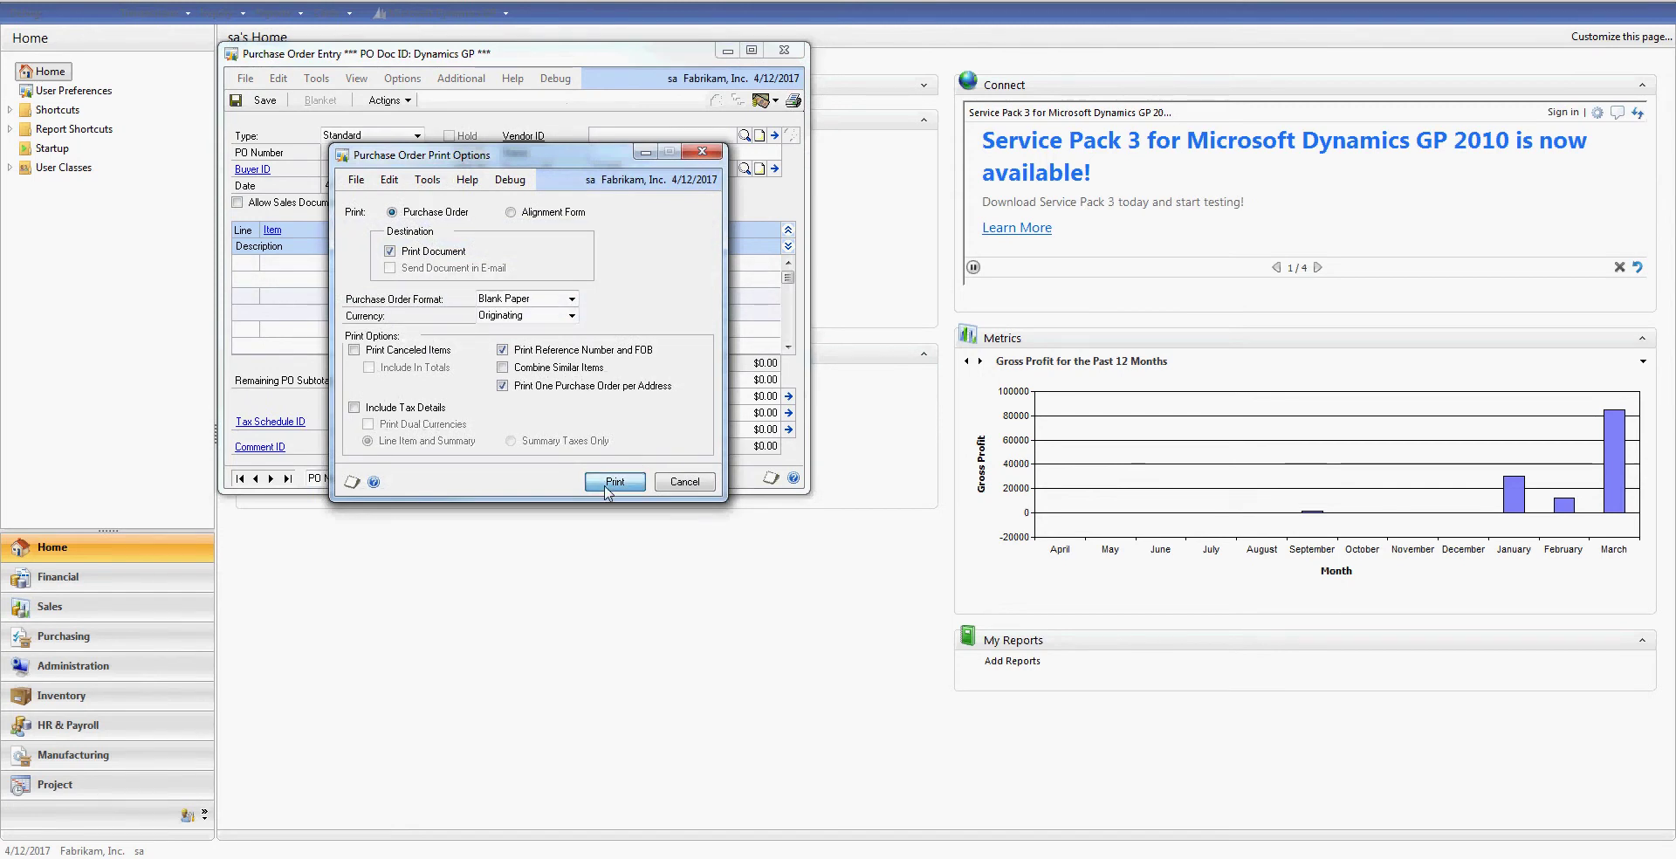
{"action": "left_click", "coordinate": [908, 553]}
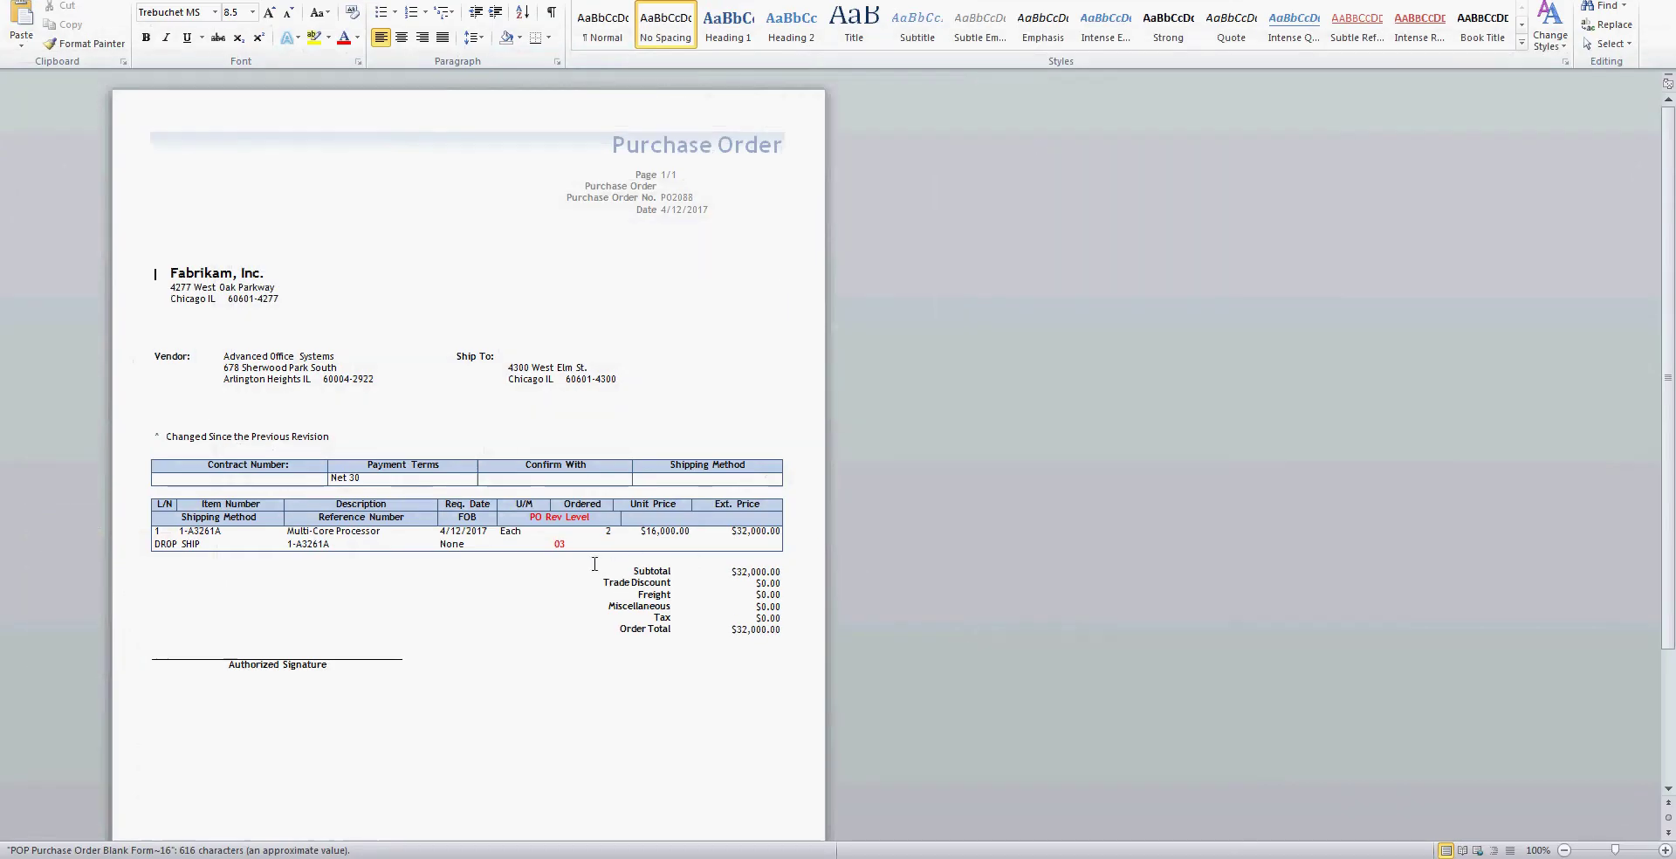
{"action": "key", "text": "alt+F4"}
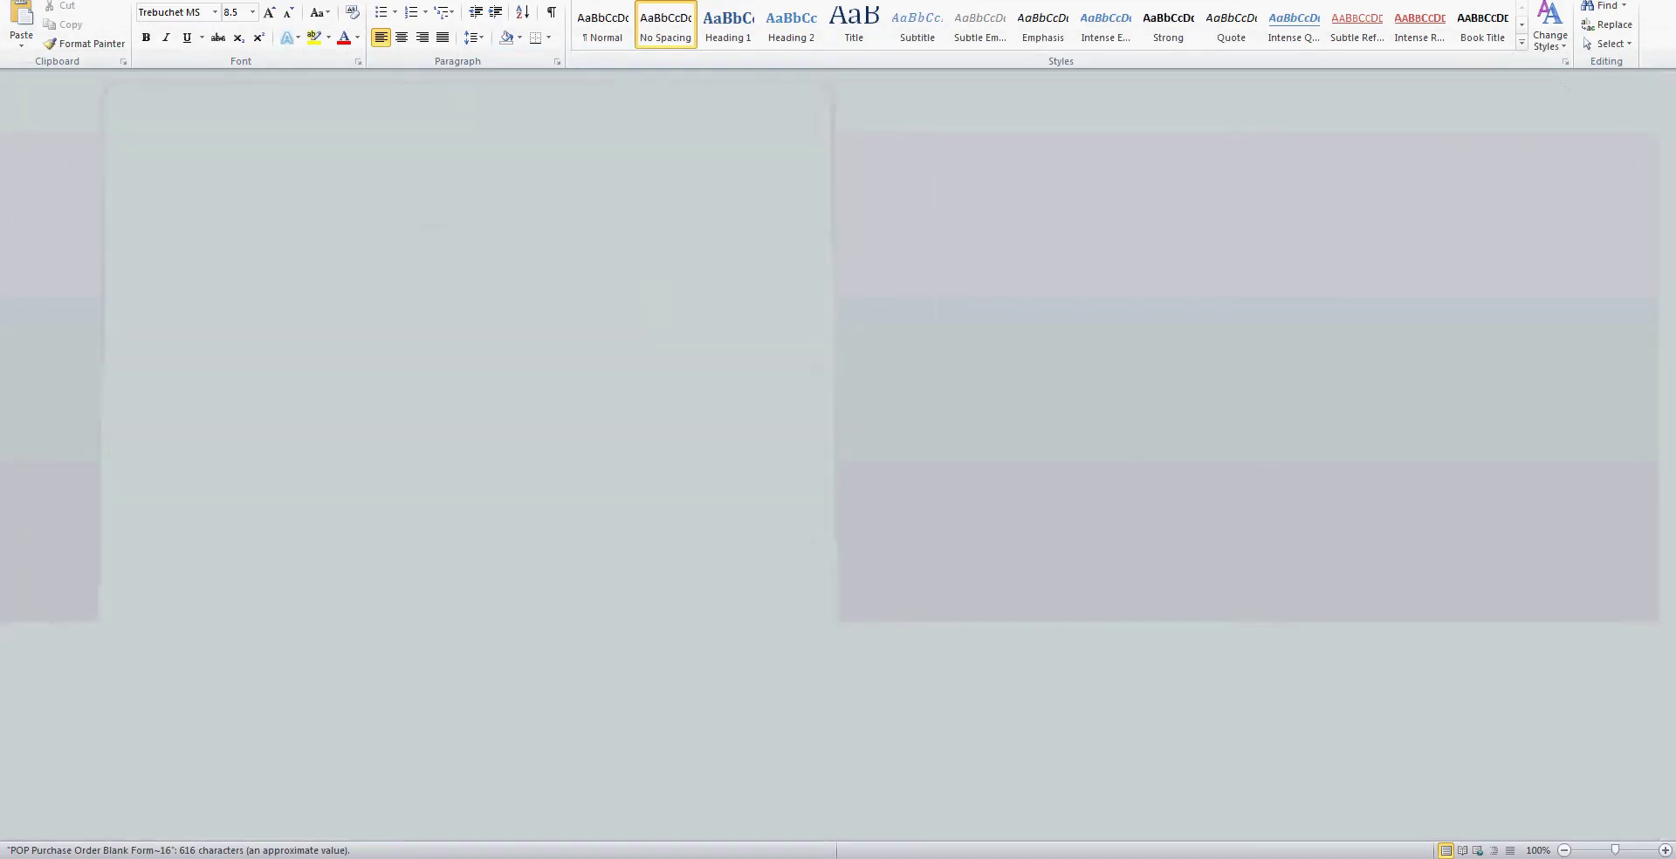
Step: In item Engineering Data, set 1-A3261A's revision level to 06 and save
{"action": "left_click", "coordinate": [785, 49]}
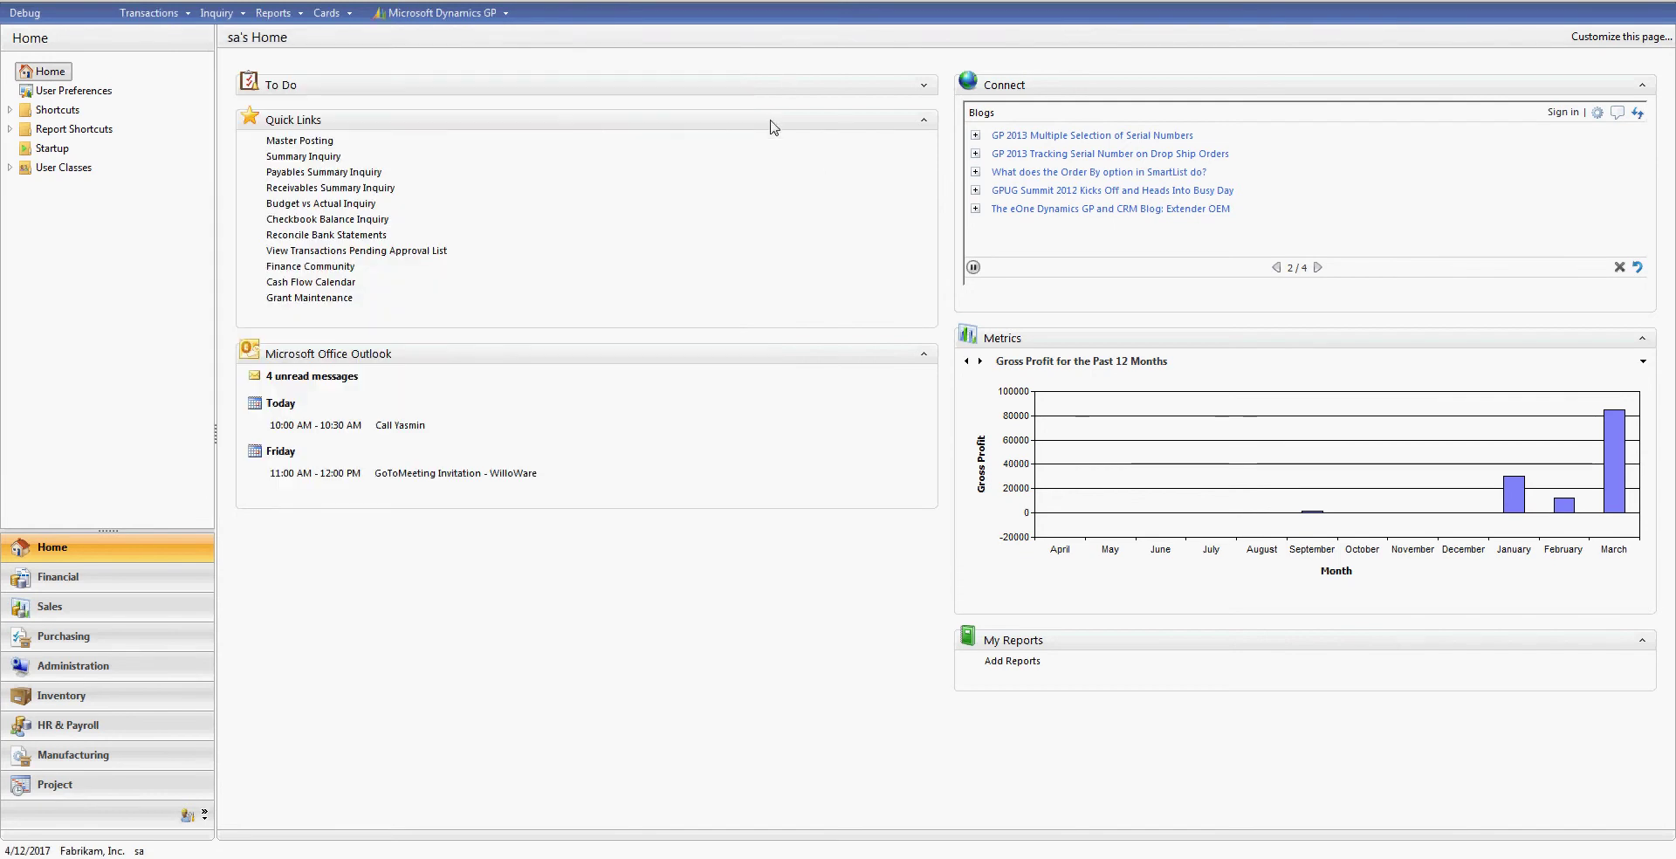
{"action": "left_click", "coordinate": [327, 13]}
{"action": "mouse_move", "coordinate": [367, 188]}
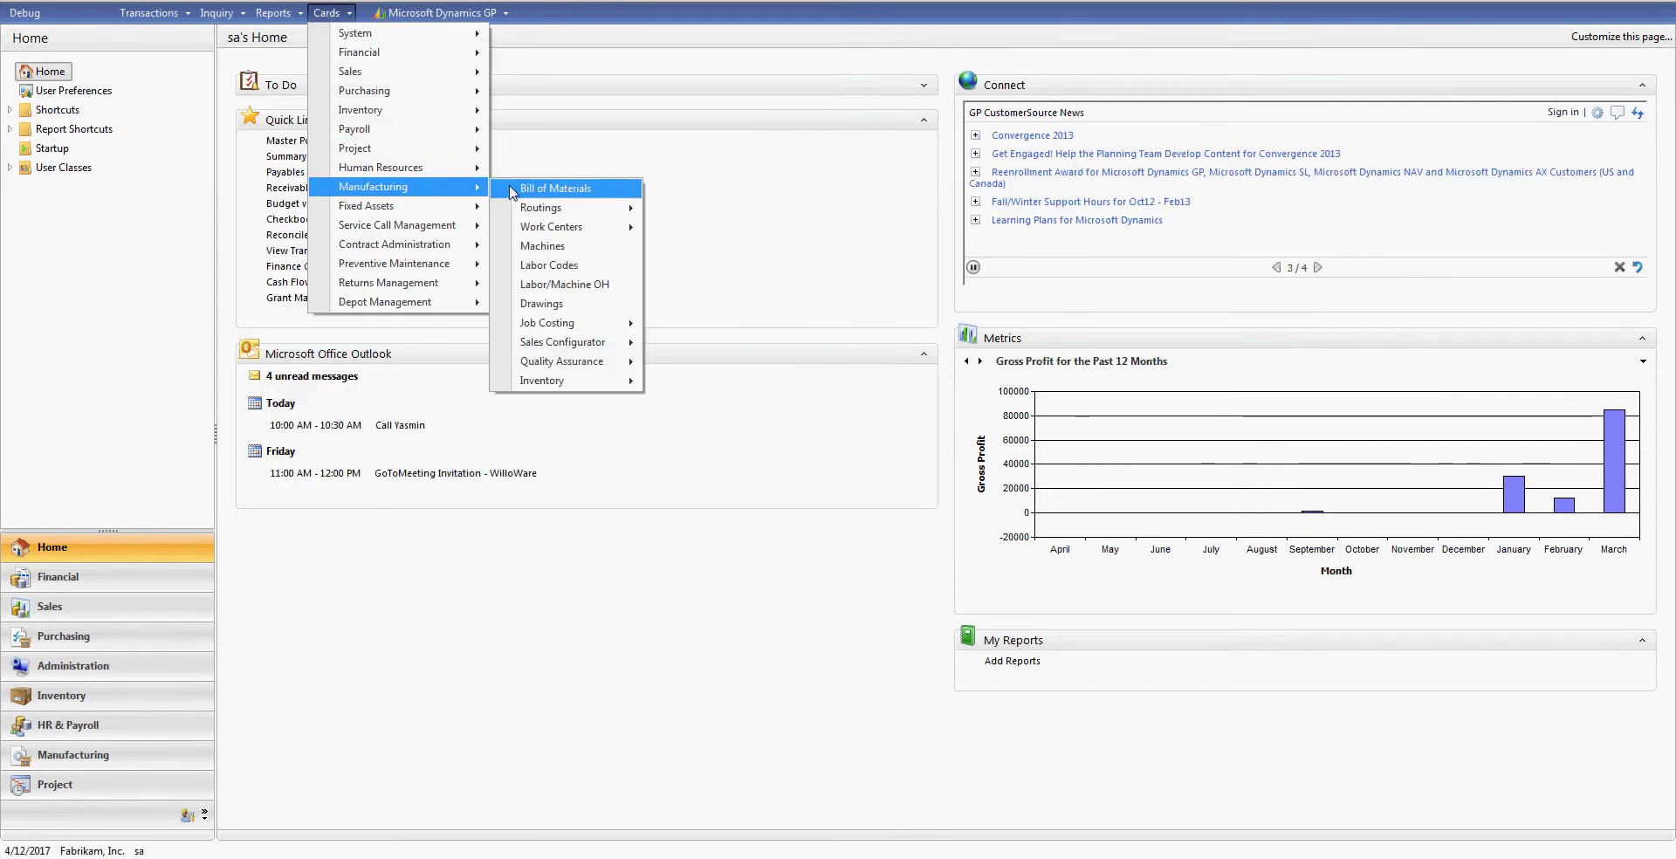
{"action": "mouse_move", "coordinate": [567, 384]}
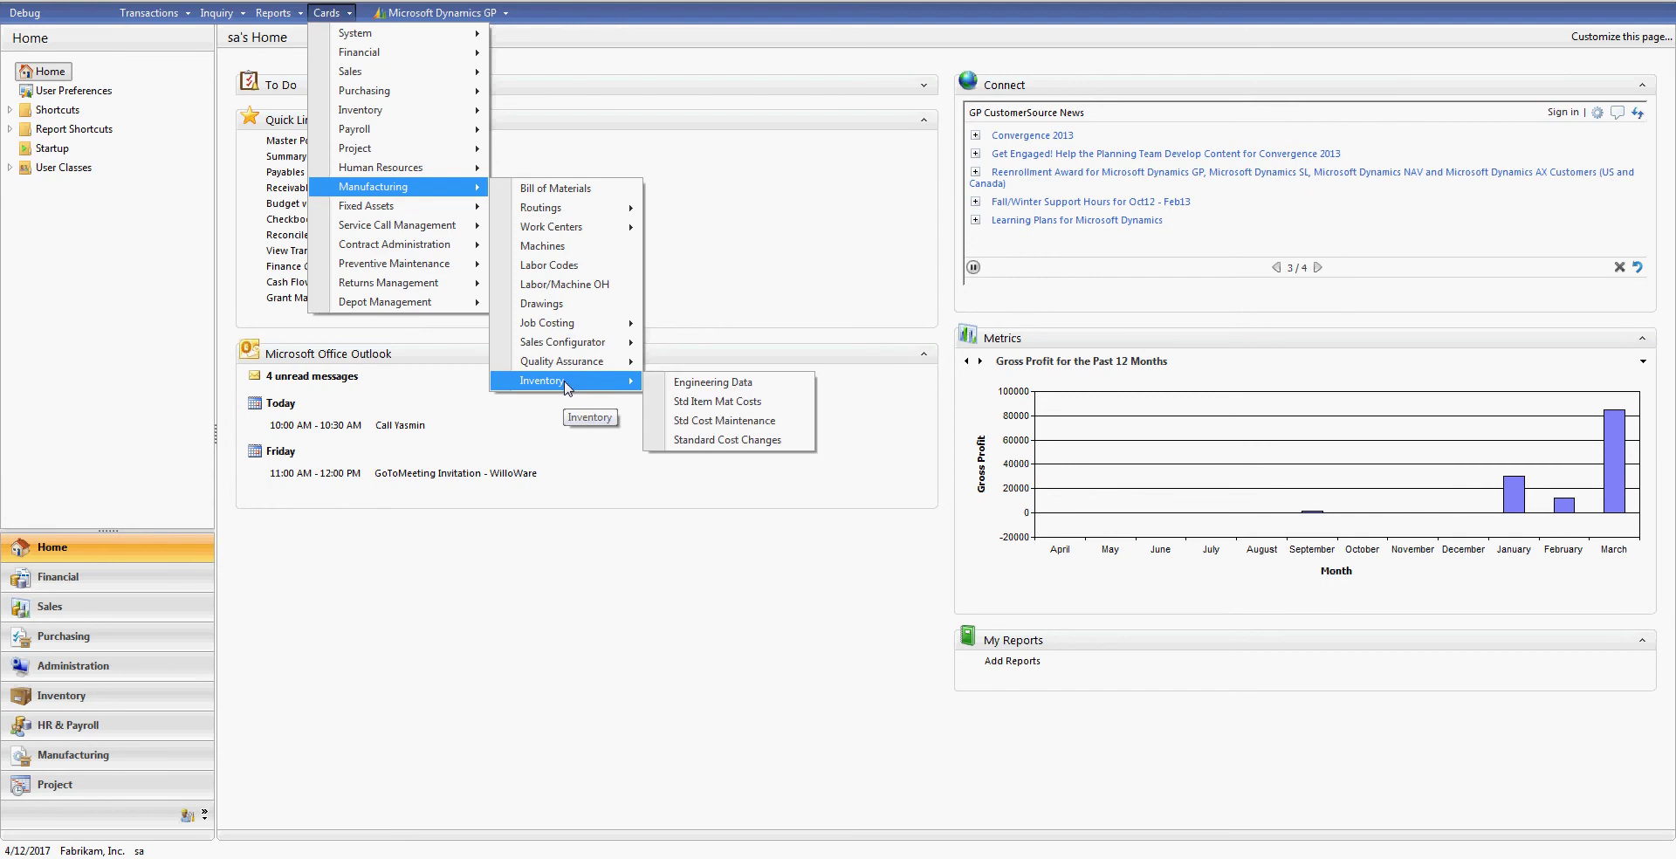
{"action": "left_click", "coordinate": [691, 386]}
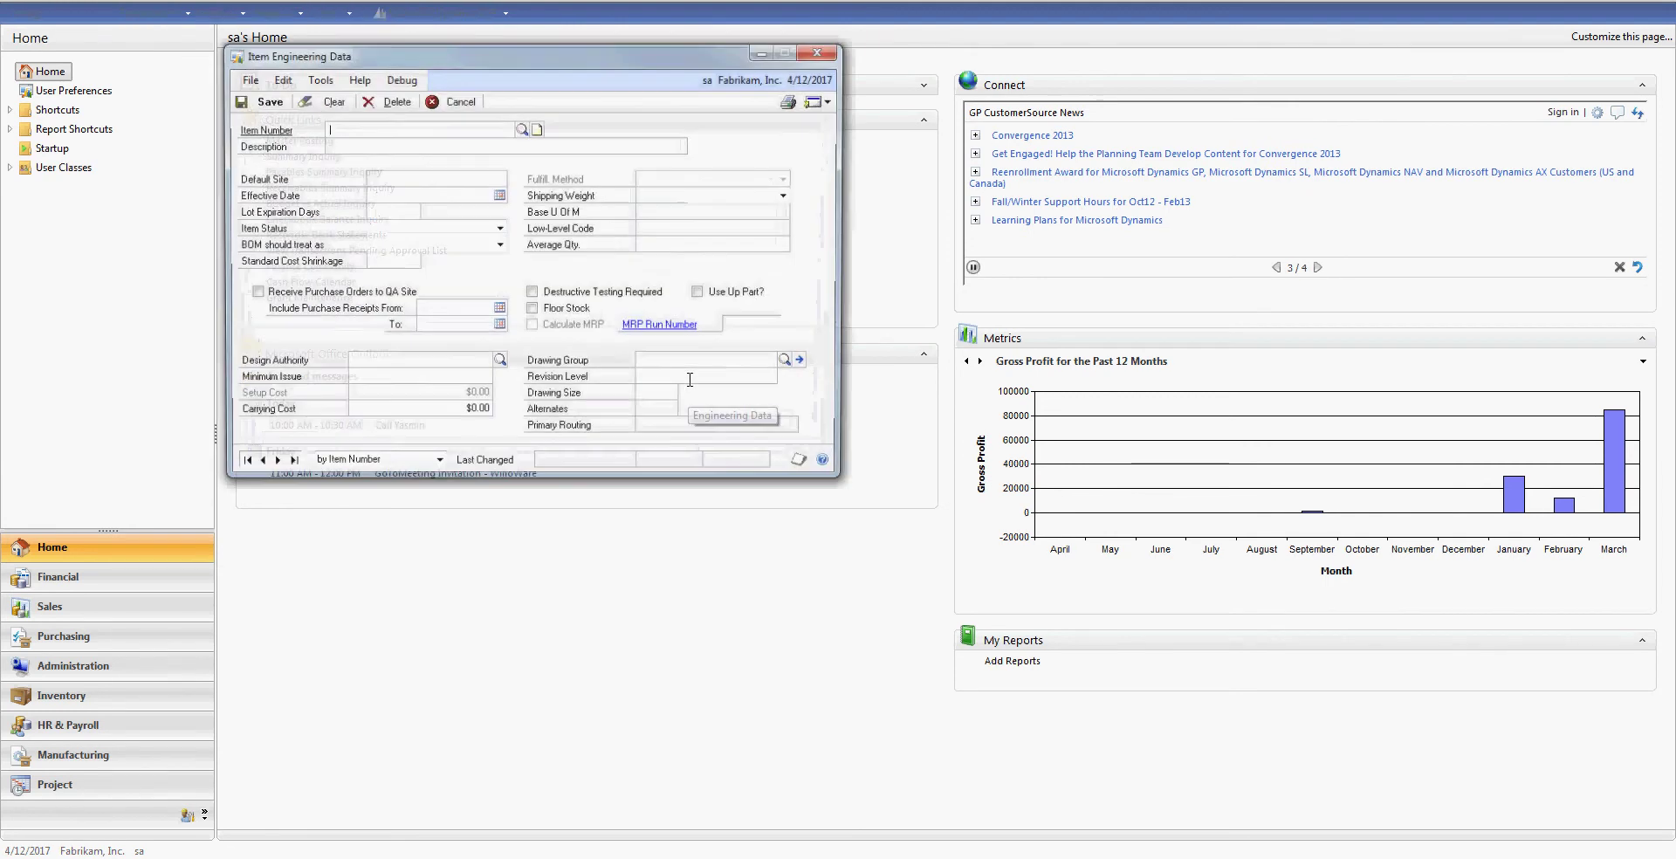
{"action": "left_click", "coordinate": [518, 128]}
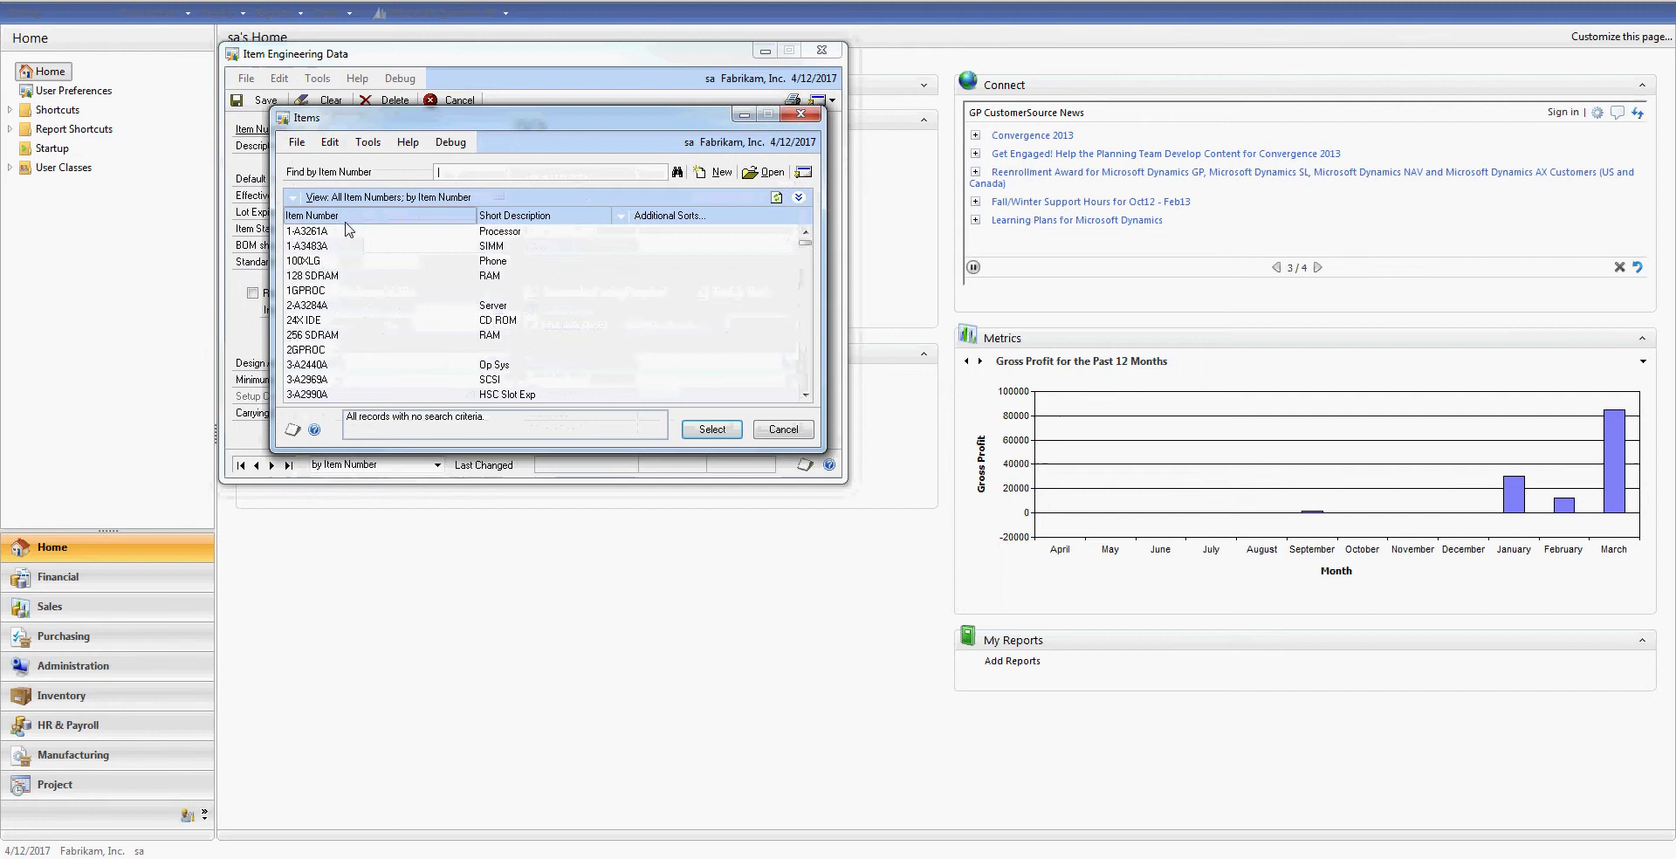
{"action": "left_click", "coordinate": [419, 232]}
{"action": "left_click", "coordinate": [690, 441]}
{"action": "left_click", "coordinate": [689, 378]}
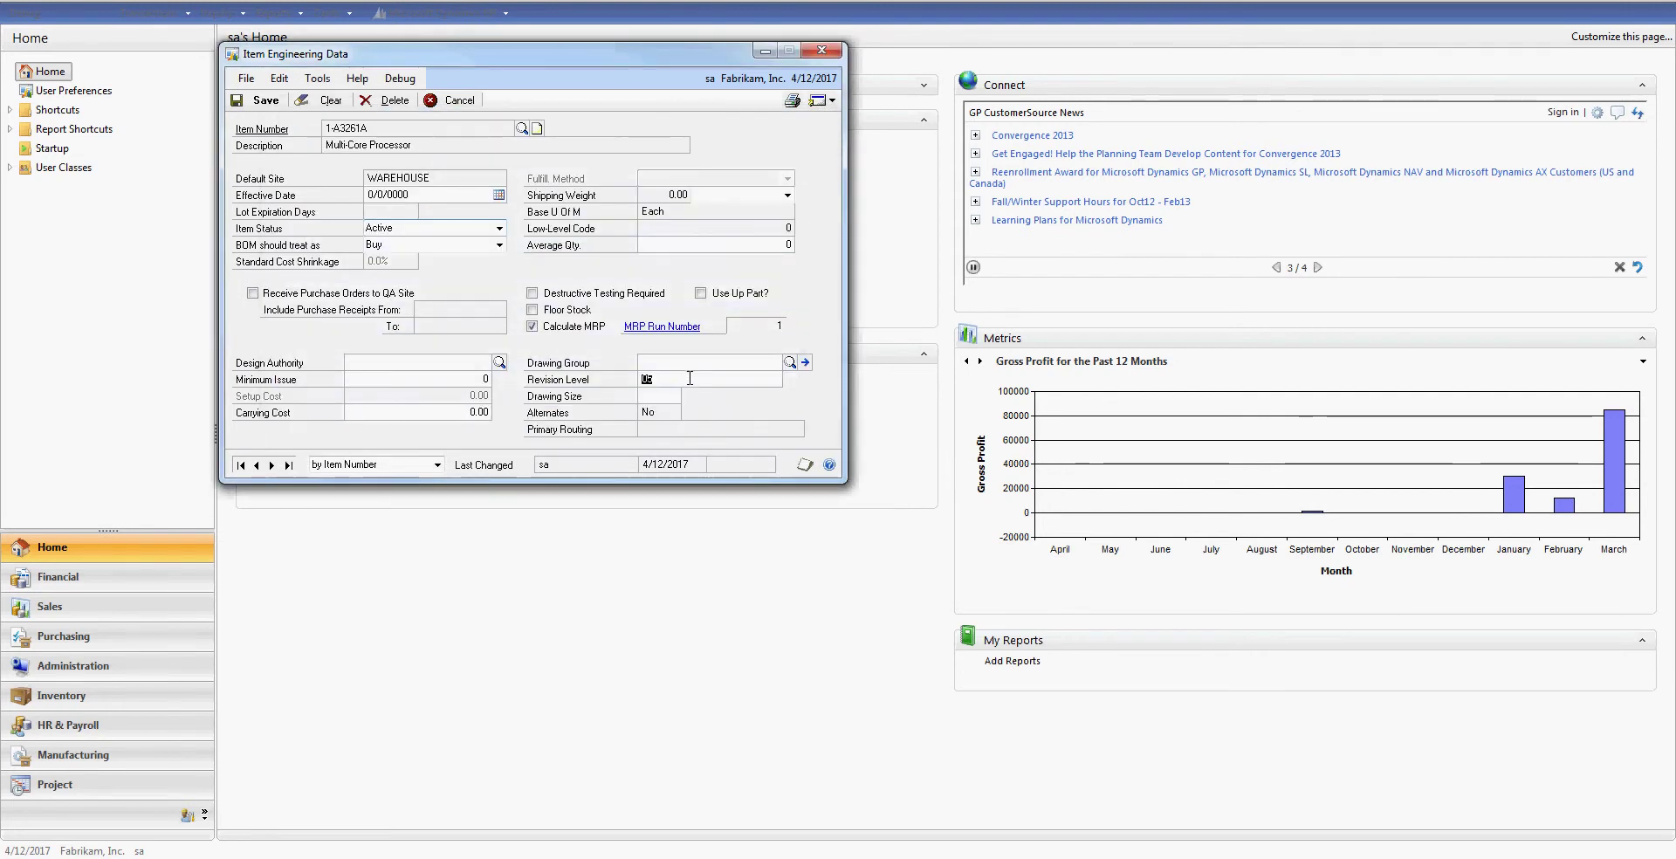
{"action": "type", "text": "06"}
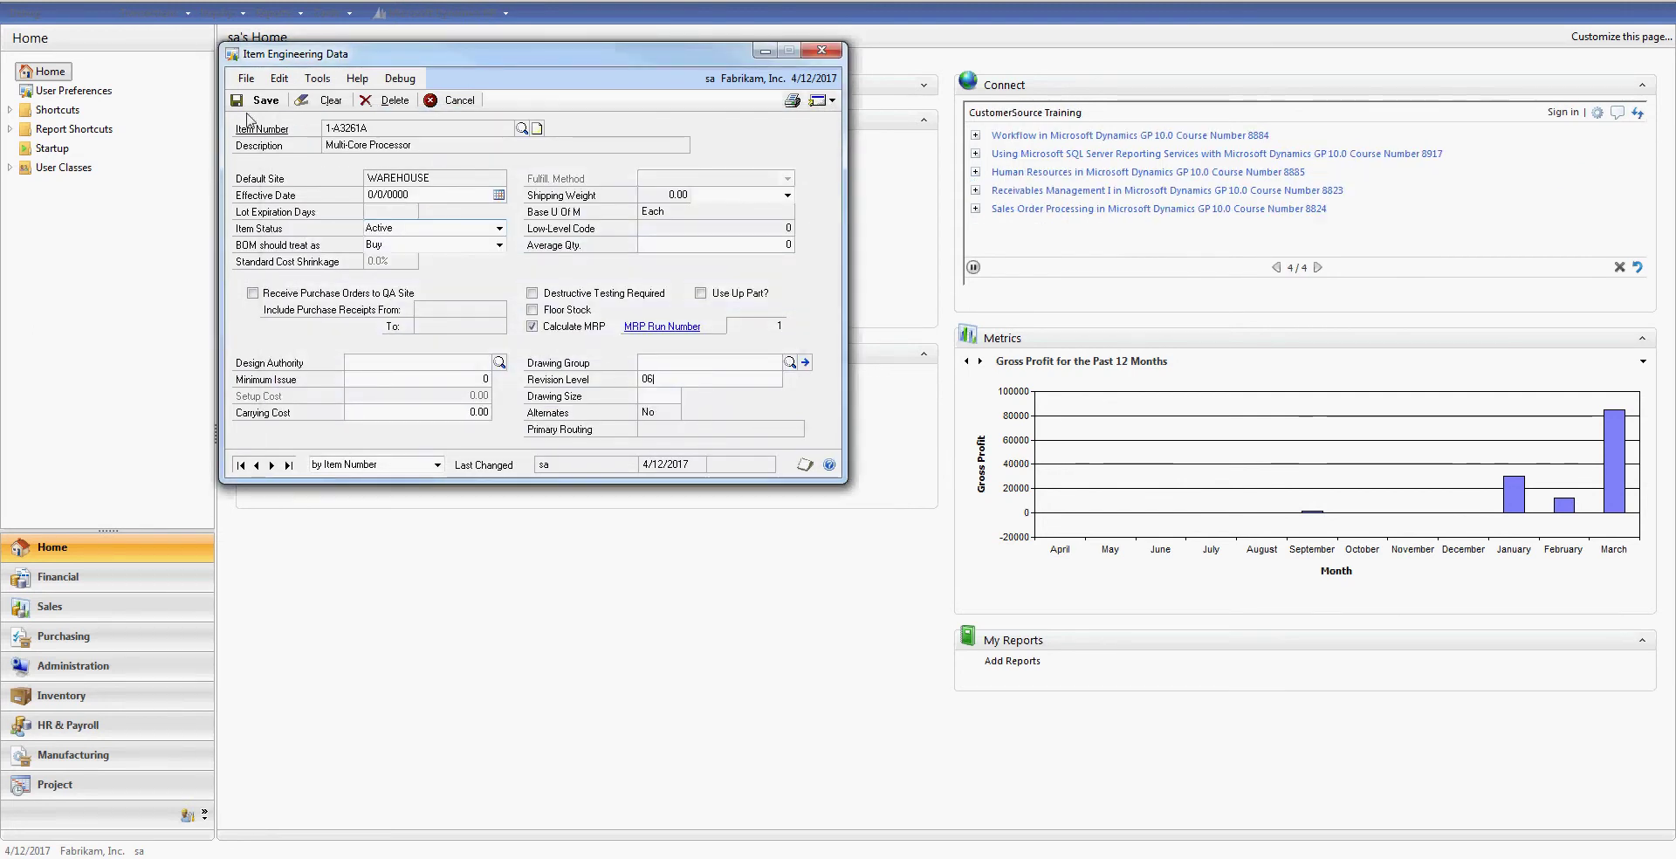
{"action": "left_click", "coordinate": [260, 100]}
Step: Reopen purchase order PO2088 in Purchase Order Entry
{"action": "left_click", "coordinate": [811, 54]}
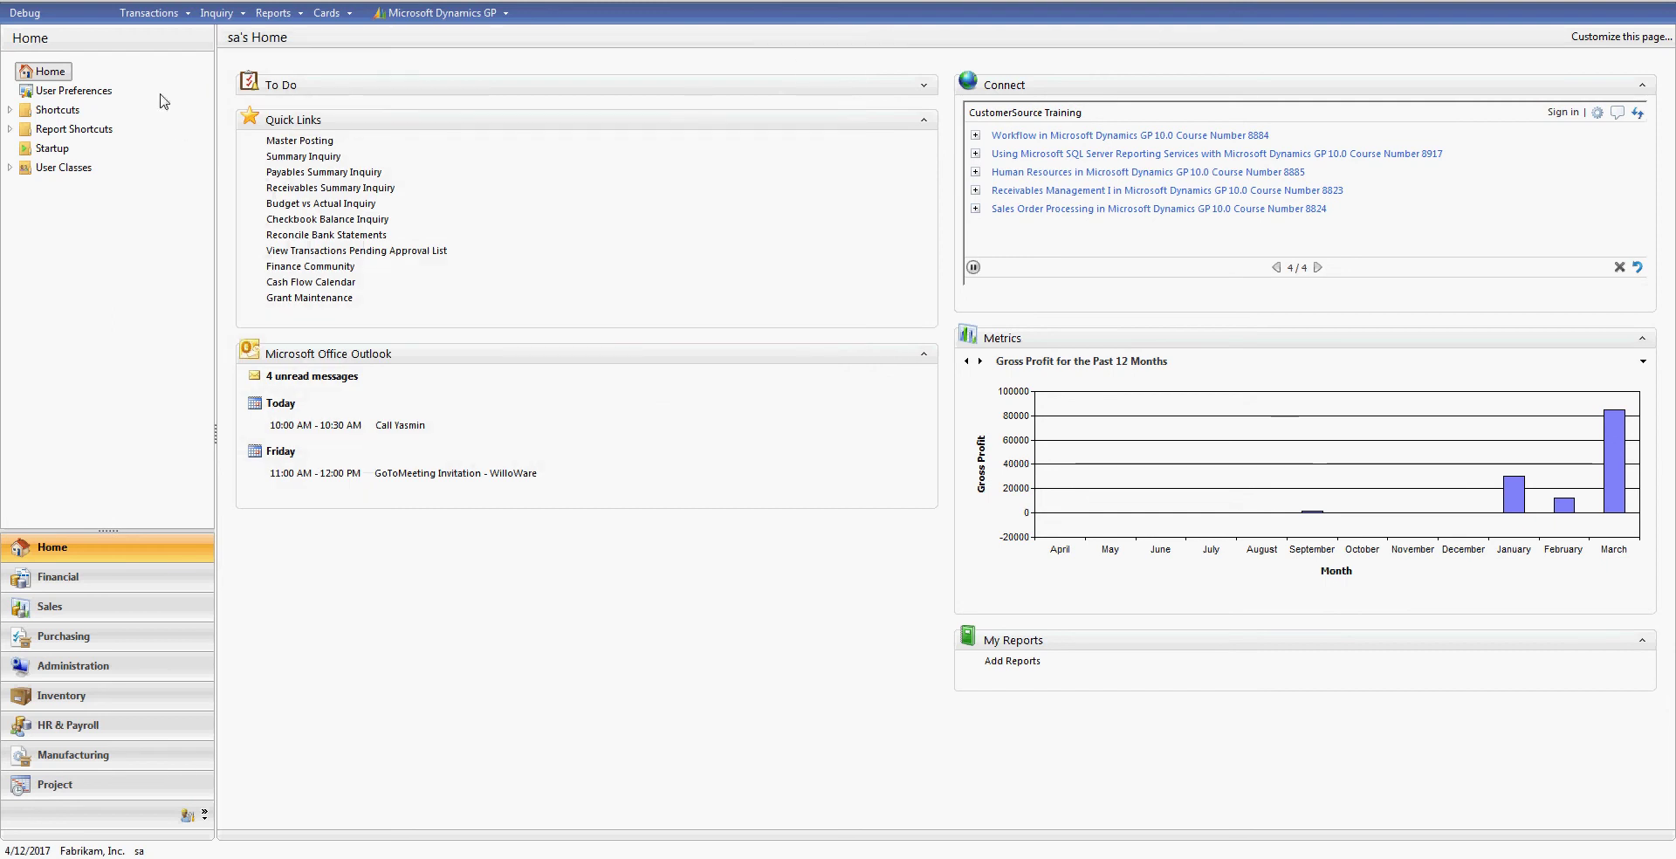
{"action": "left_click", "coordinate": [150, 12]}
{"action": "mouse_move", "coordinate": [167, 77]}
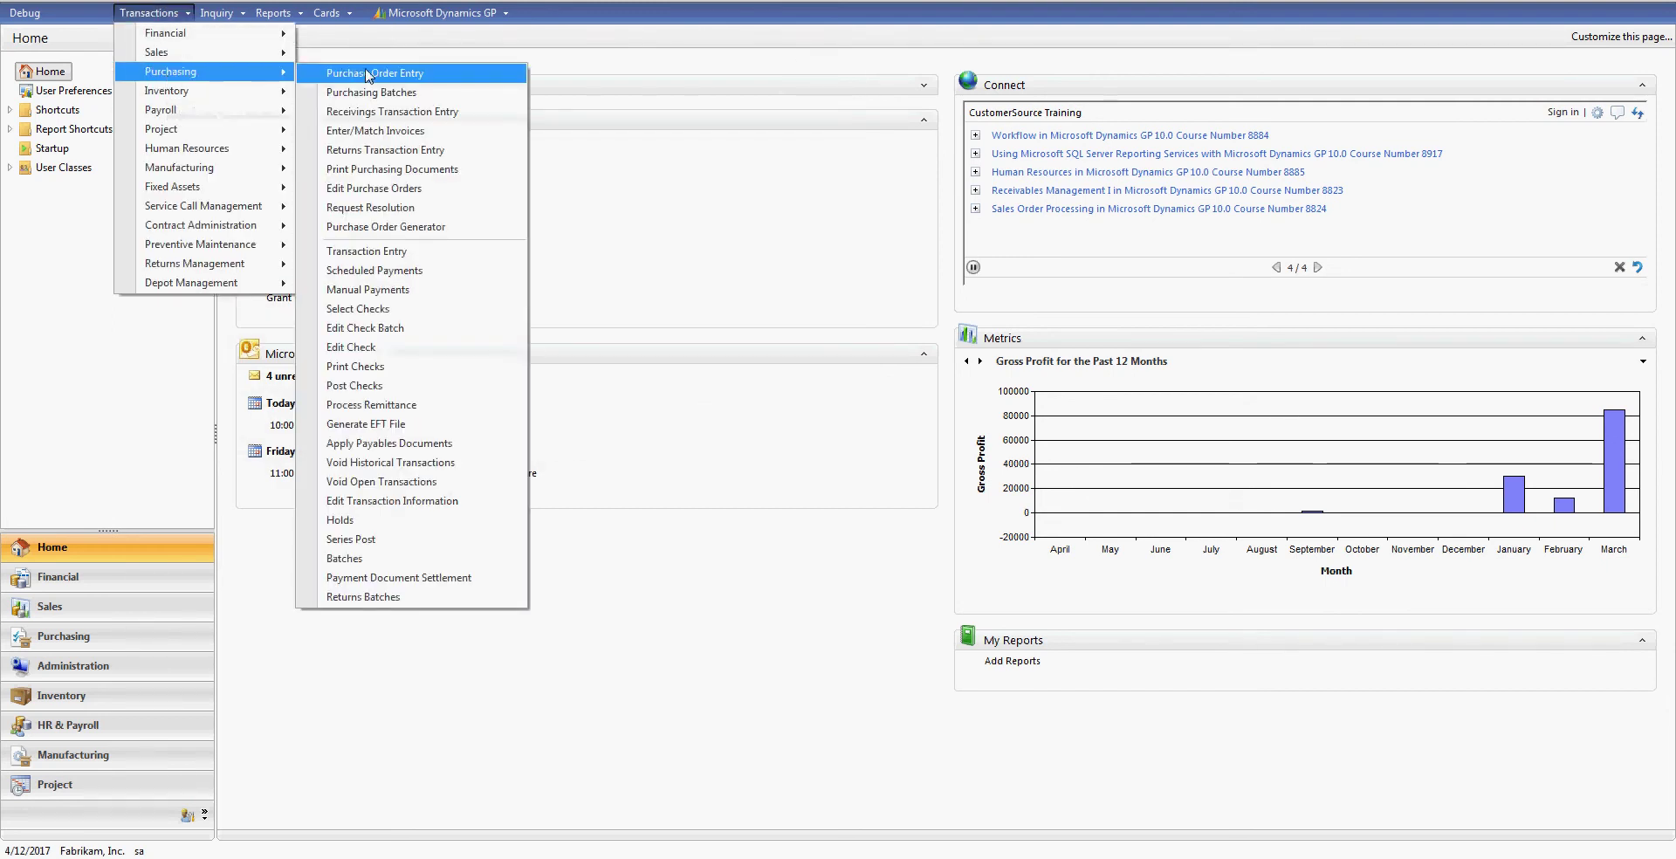
{"action": "left_click", "coordinate": [367, 75]}
{"action": "left_click", "coordinate": [424, 153]}
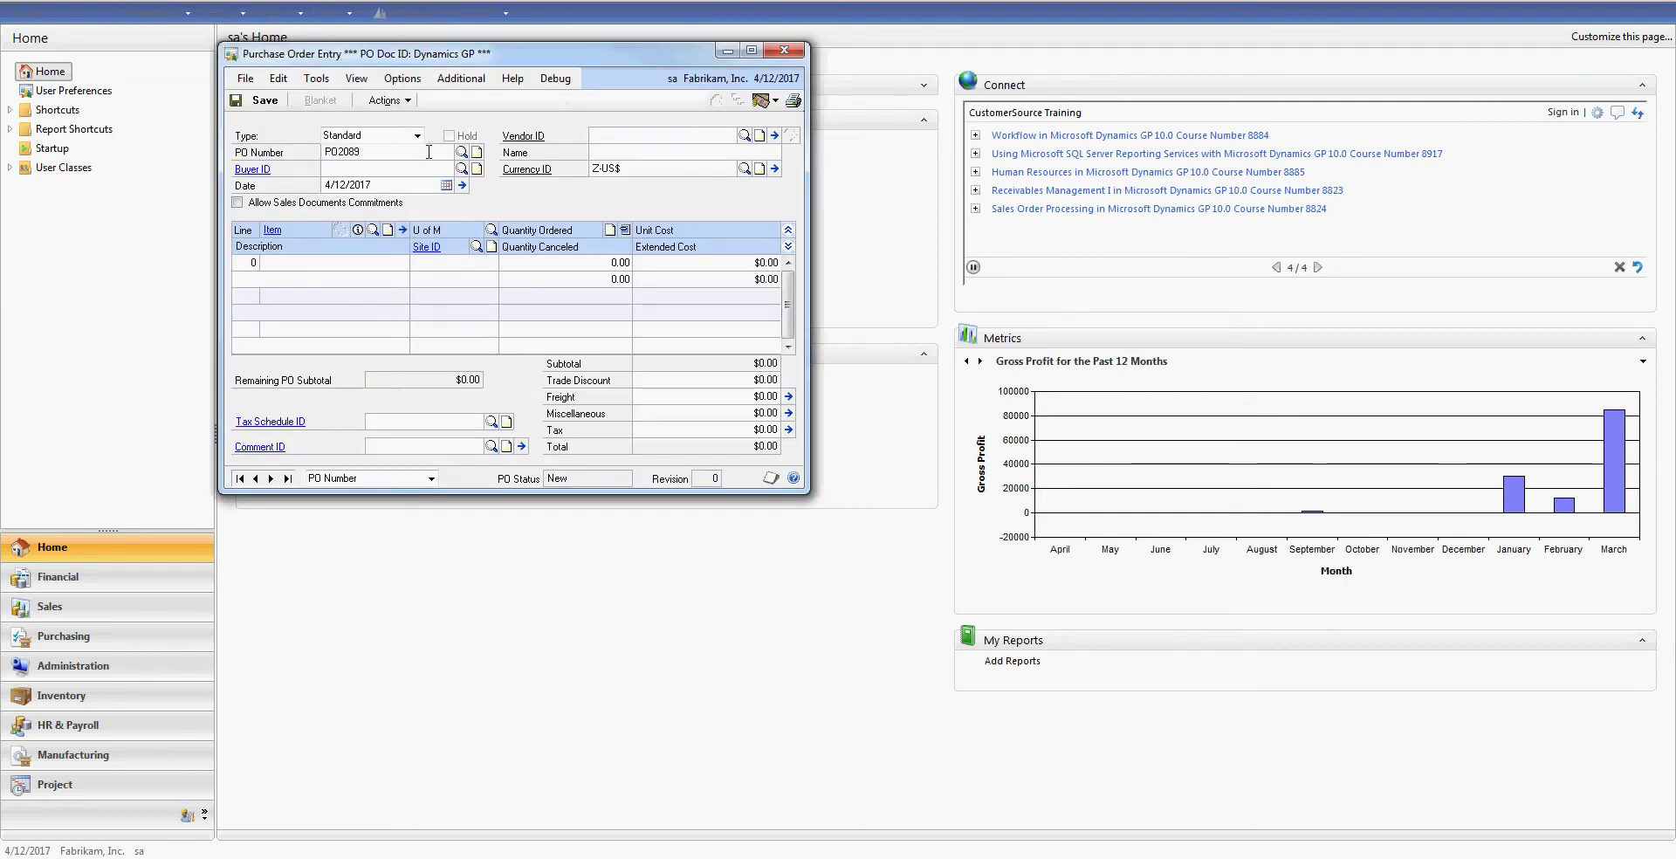
{"action": "key", "text": "BackSpace"}
{"action": "type", "text": "8"}
{"action": "key", "text": "Tab"}
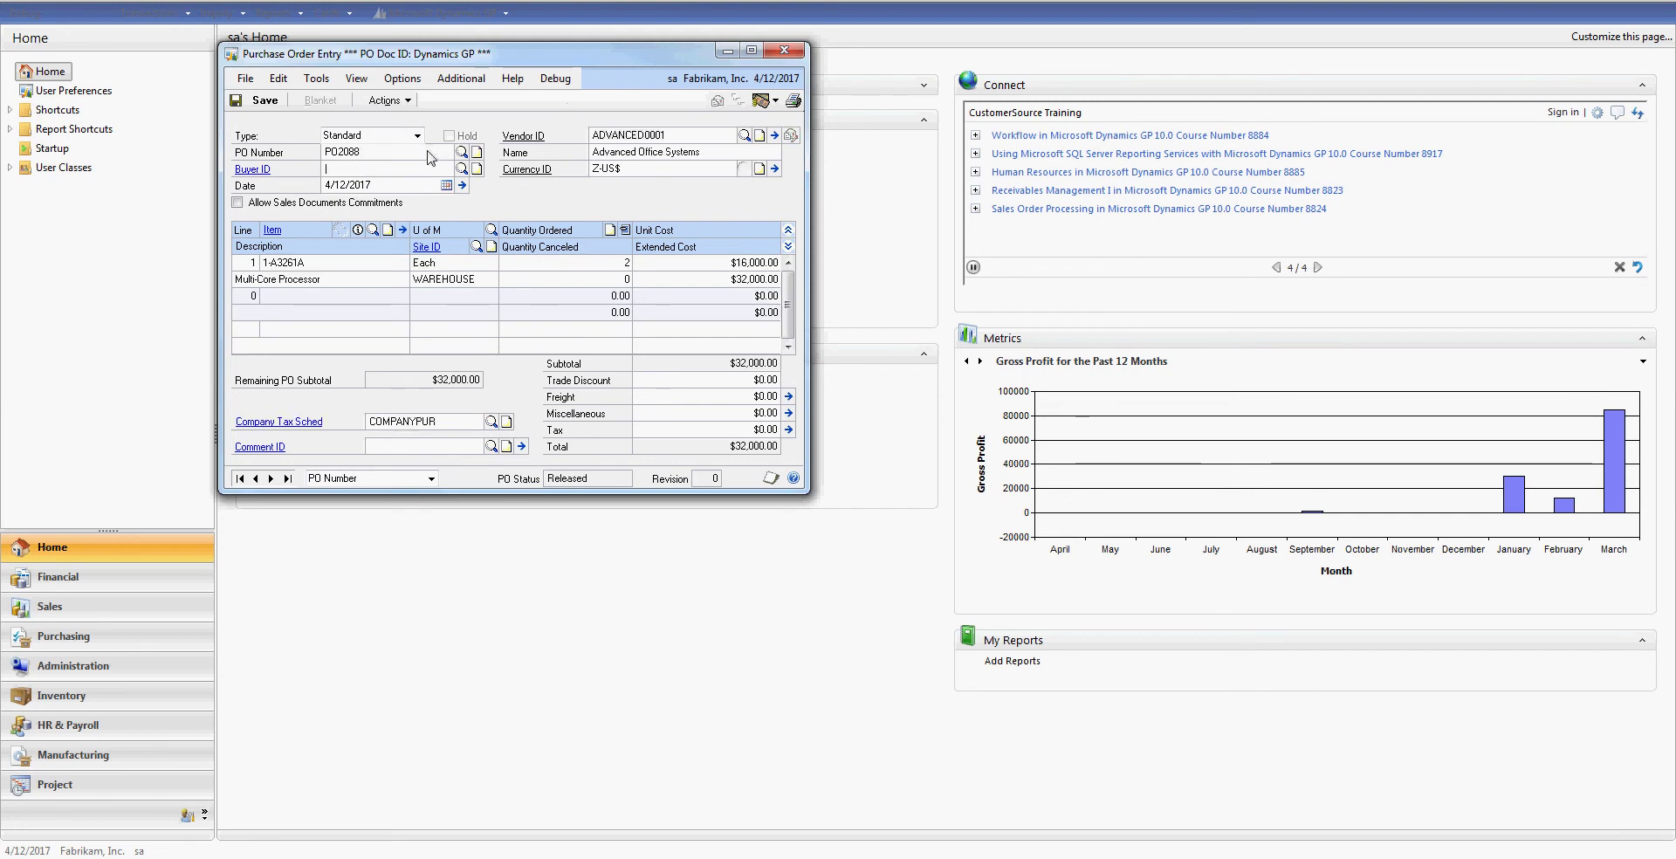
Step: Open line 1-A3261A's revision record, showing Engineering Rev 06 and Current Rev 03
{"action": "left_click", "coordinate": [591, 264]}
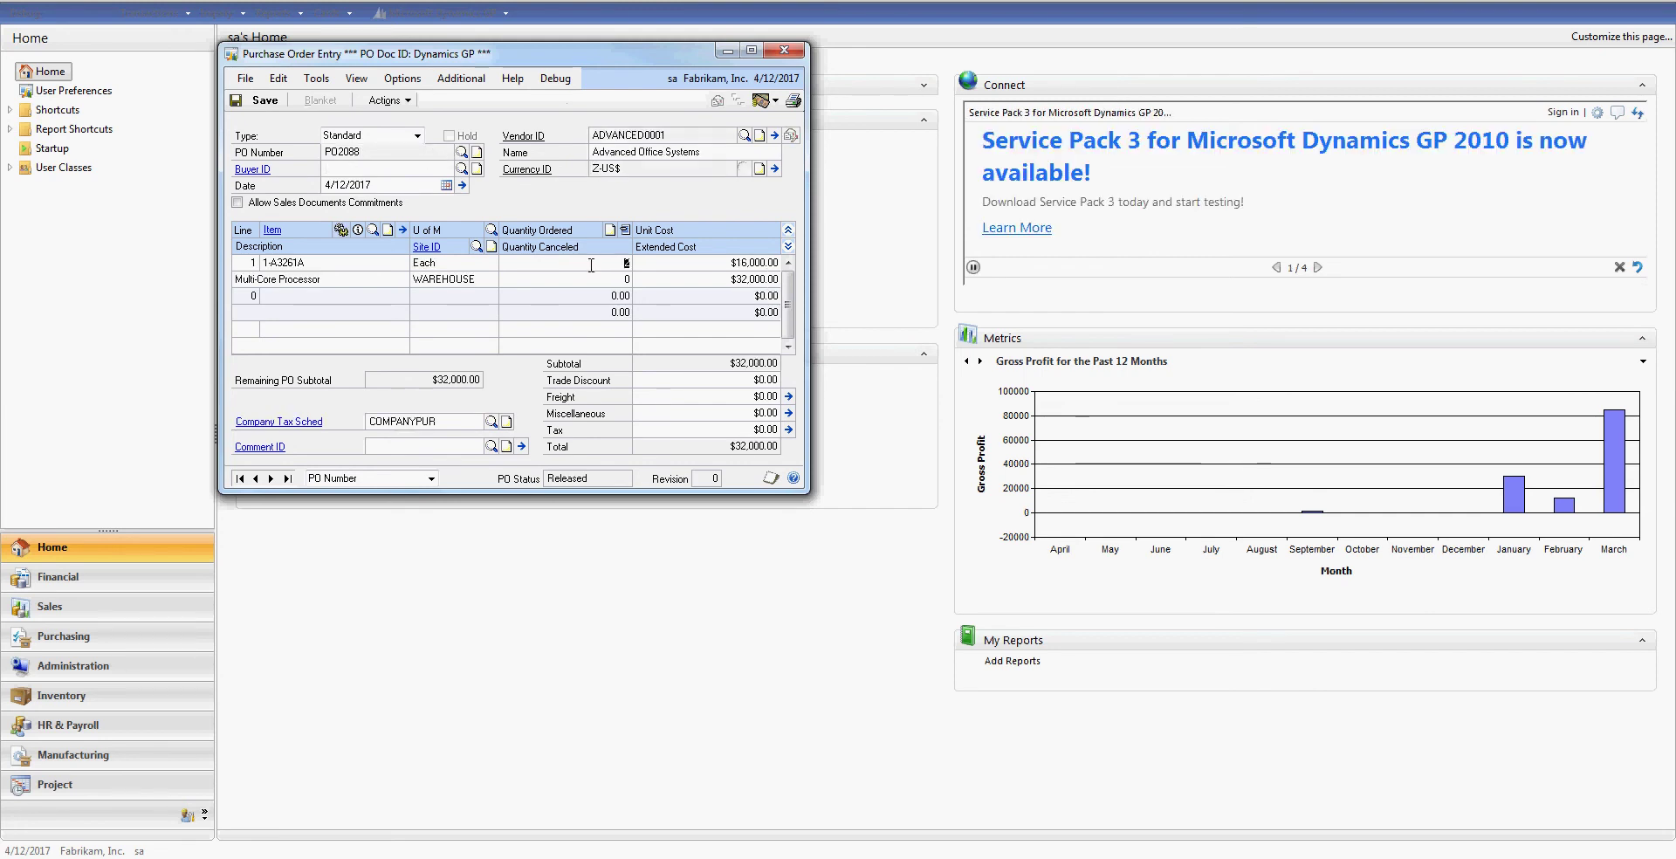
{"action": "left_click", "coordinate": [461, 78]}
{"action": "left_click", "coordinate": [494, 147]}
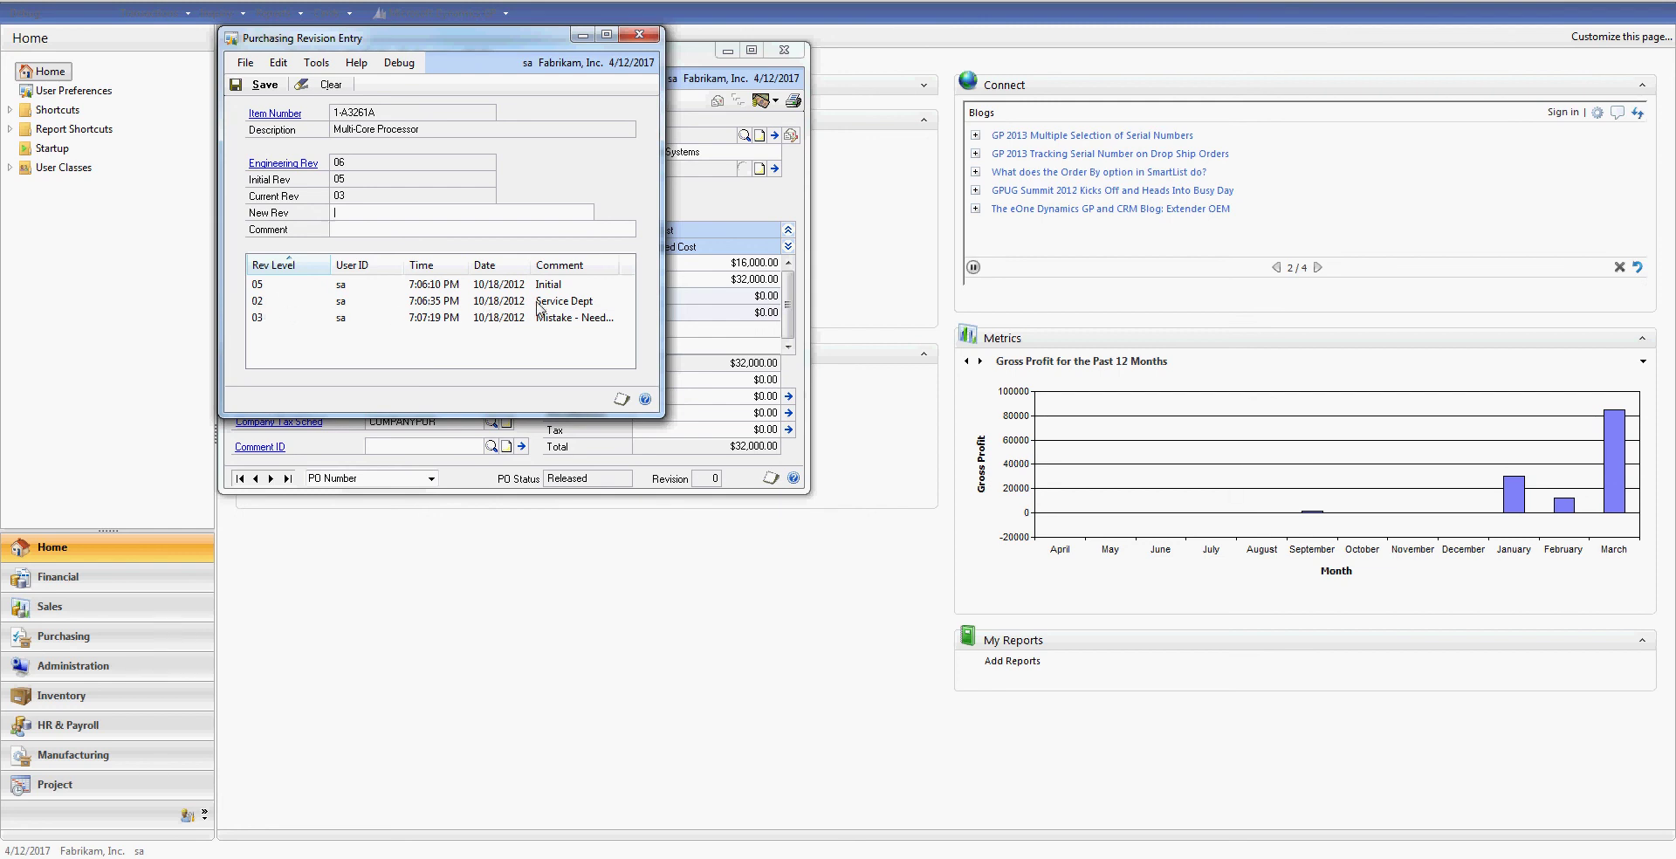
Step: Close Purchasing Revision Entry, returning to PO2088 still totalling $32,000
{"action": "left_click", "coordinate": [640, 34]}
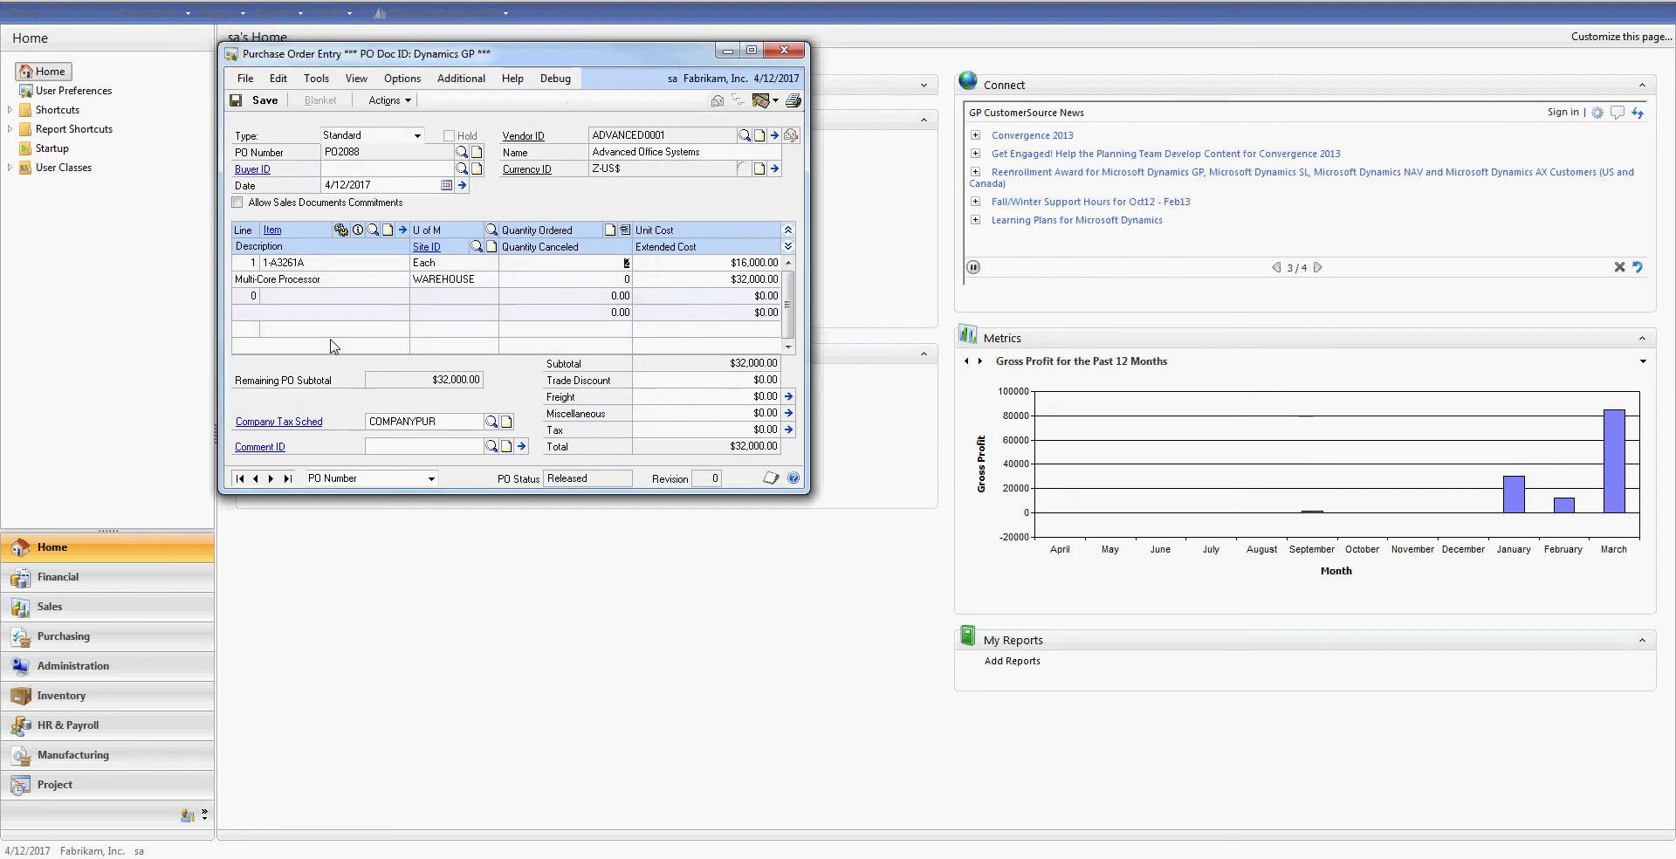